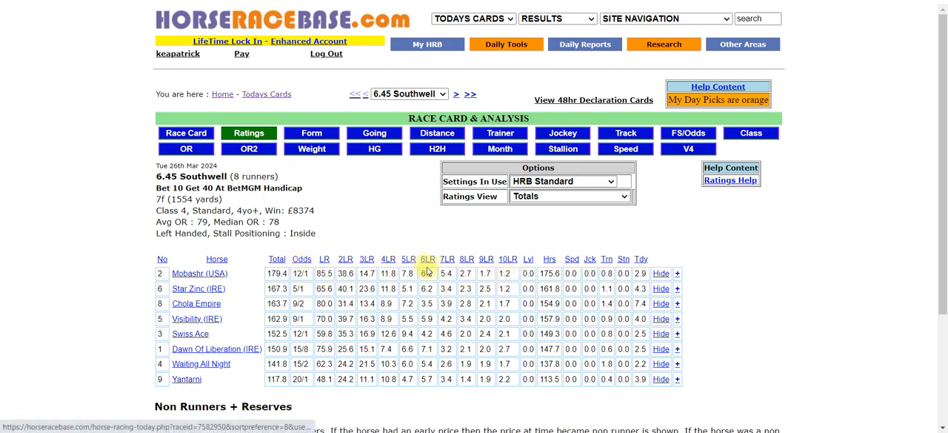
Step: Open Ratings Machine V2 from the research tools and start creating new ratings based on a template
{"action": "mouse_move", "coordinate": [425, 275]}
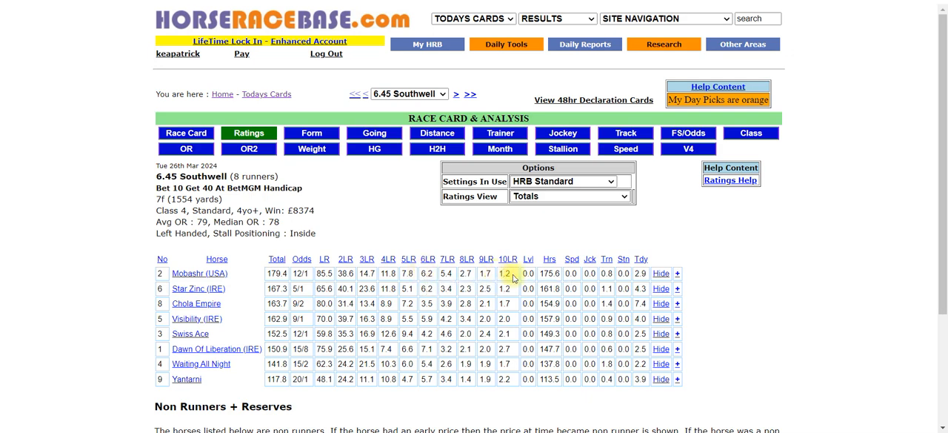
{"action": "mouse_move", "coordinate": [528, 275]}
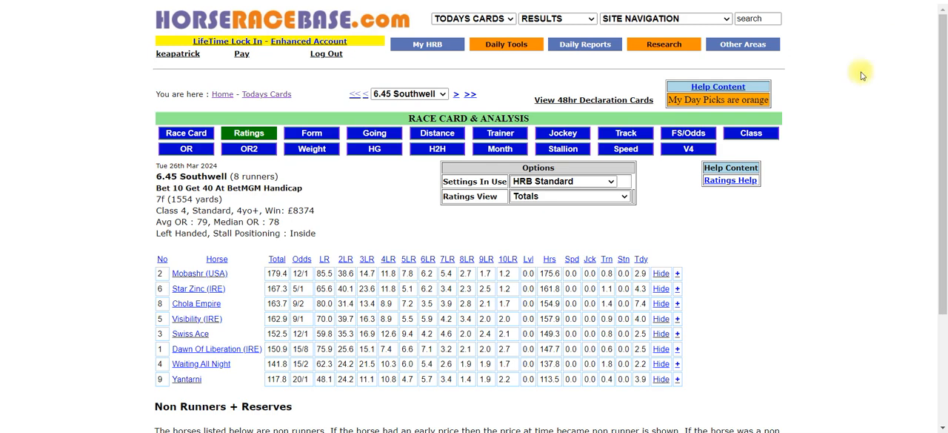
{"action": "mouse_move", "coordinate": [665, 49]}
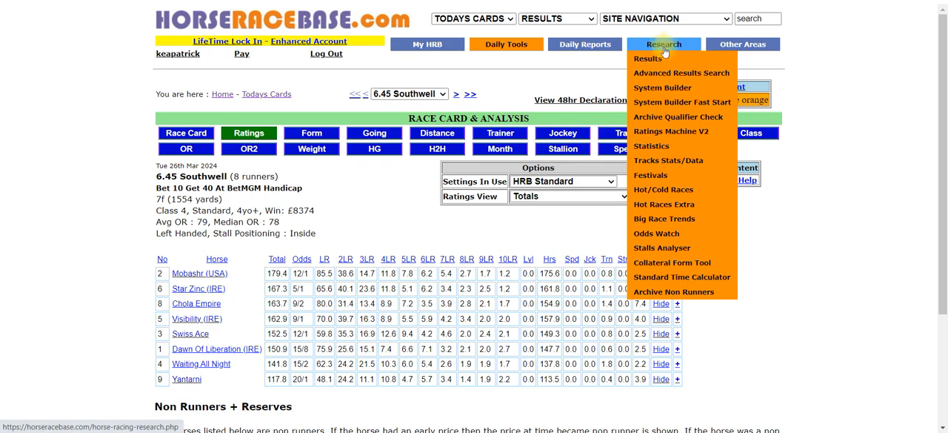
{"action": "left_click", "coordinate": [660, 138]}
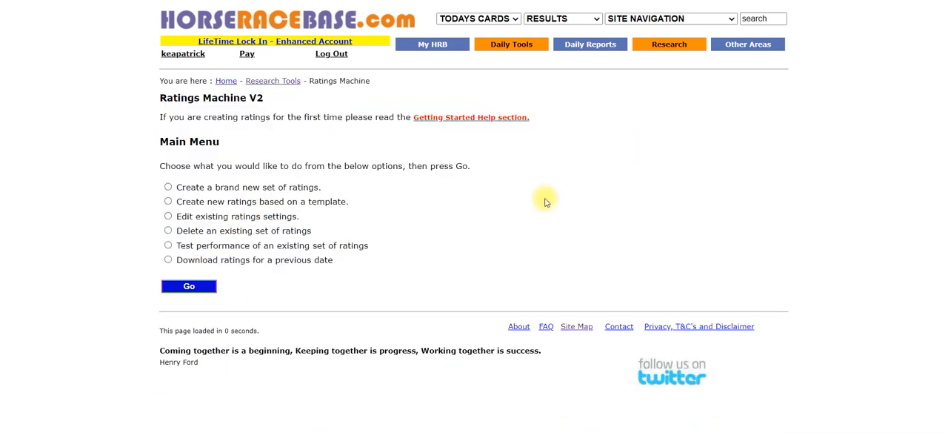
{"action": "left_click", "coordinate": [168, 201]}
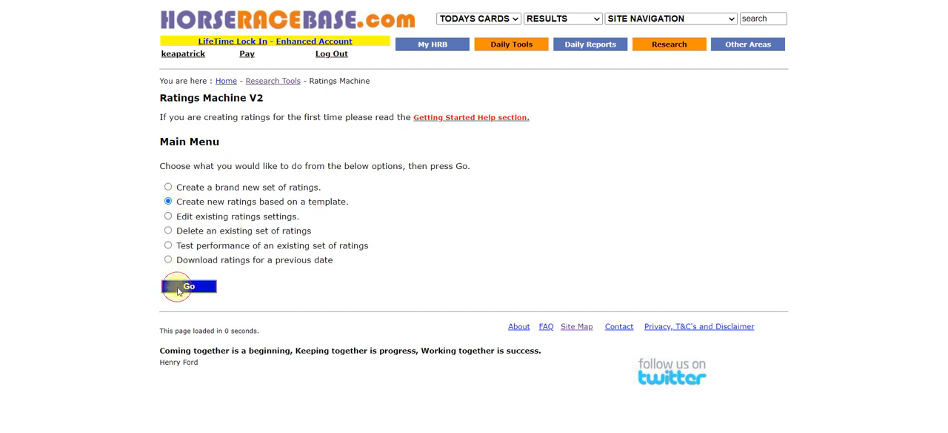
{"action": "left_click", "coordinate": [178, 289]}
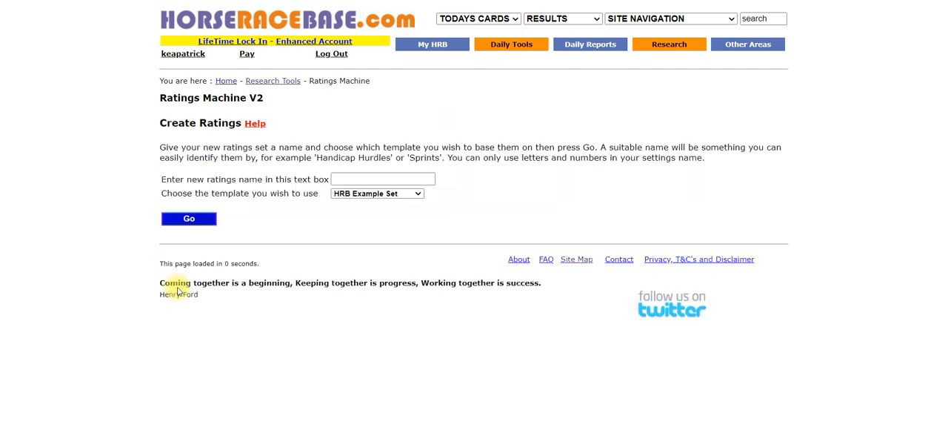
Step: Create a ratings set named "x ratings" based on the HRB Standard template
{"action": "left_click", "coordinate": [382, 196]}
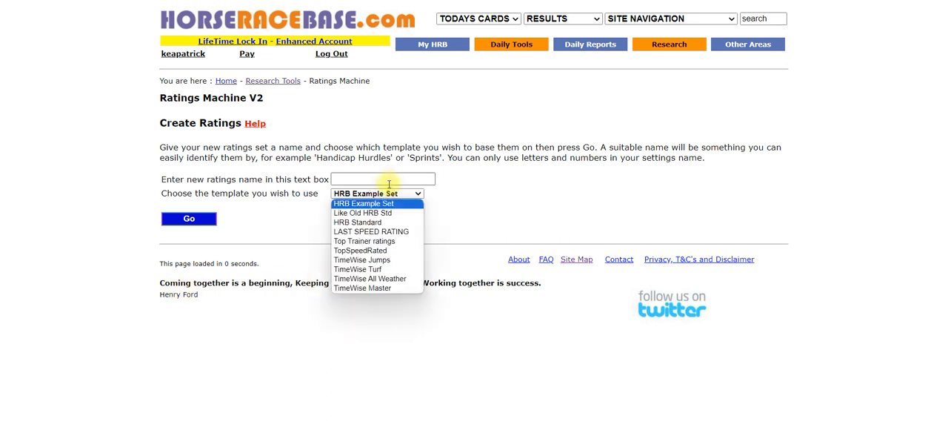
{"action": "left_click", "coordinate": [373, 223]}
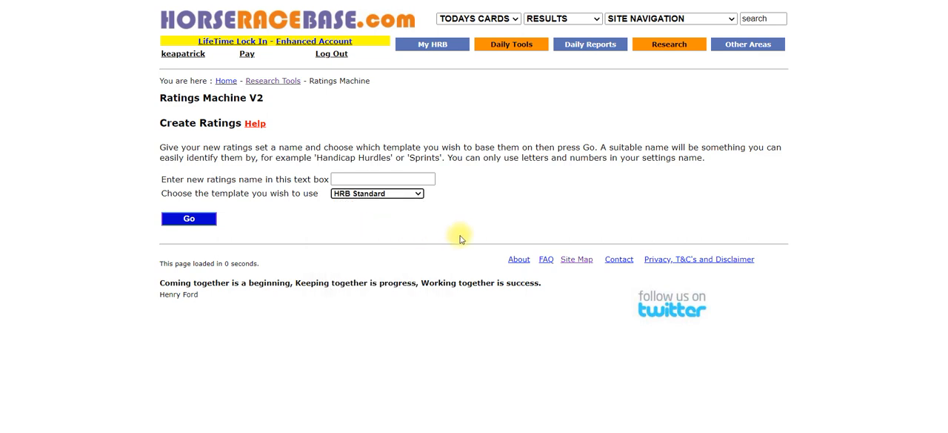
{"action": "left_click", "coordinate": [382, 176]}
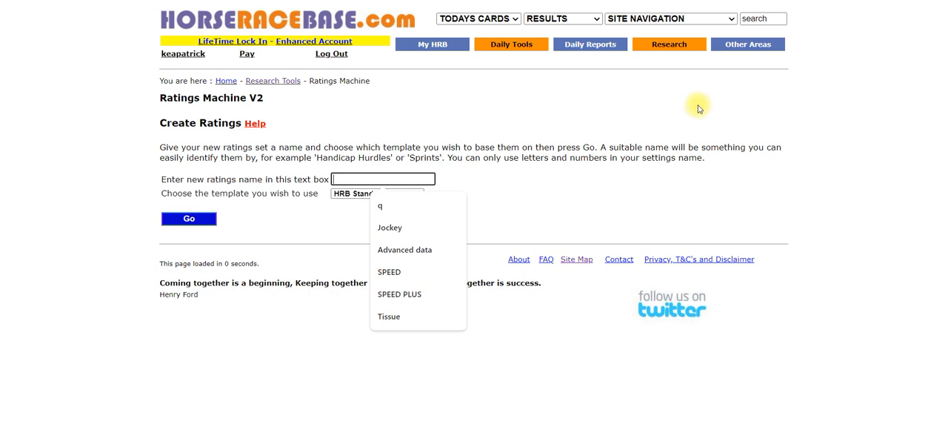
{"action": "type", "text": "X"}
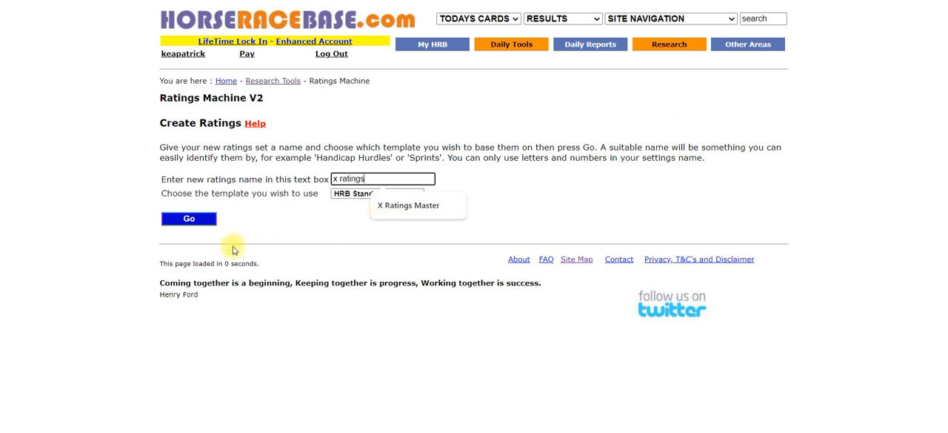
{"action": "left_click", "coordinate": [198, 220]}
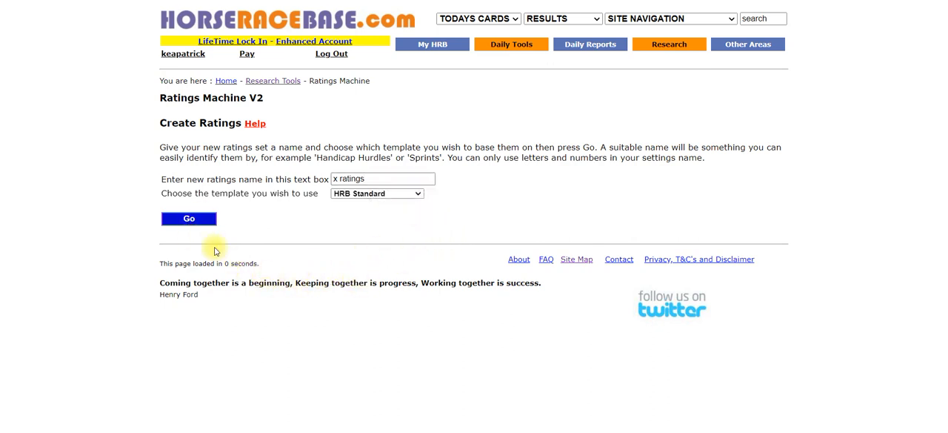
{"action": "left_click", "coordinate": [197, 220]}
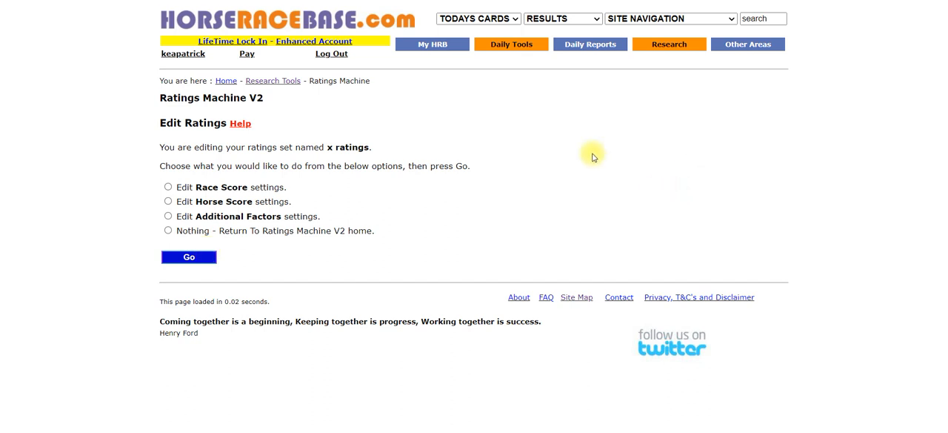
Step: Open all Race Score settings of the x ratings set for editing
{"action": "left_click", "coordinate": [169, 188]}
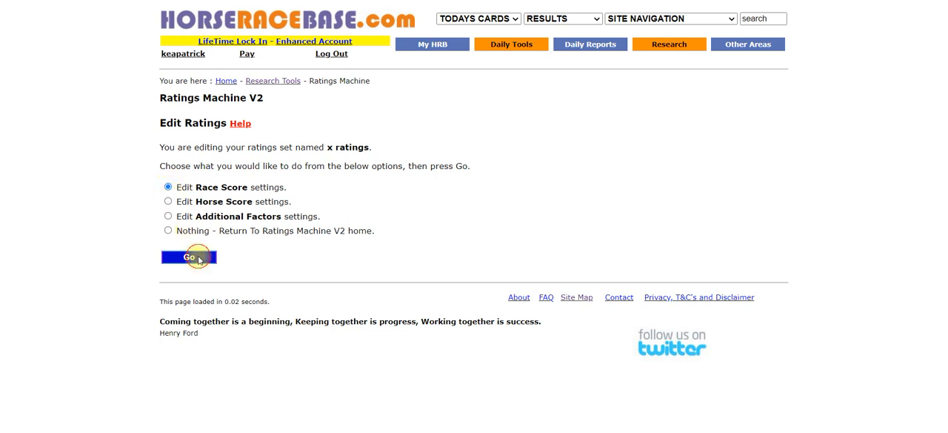
{"action": "left_click", "coordinate": [199, 259]}
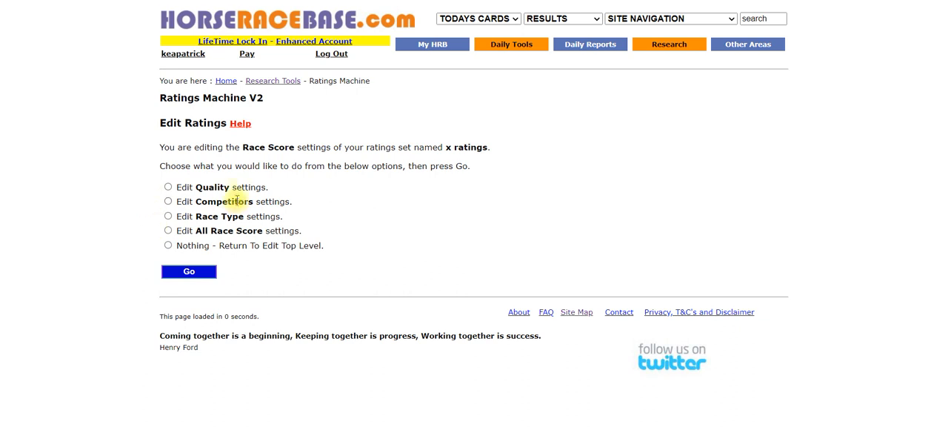
{"action": "left_click", "coordinate": [168, 232]}
{"action": "left_click", "coordinate": [187, 272]}
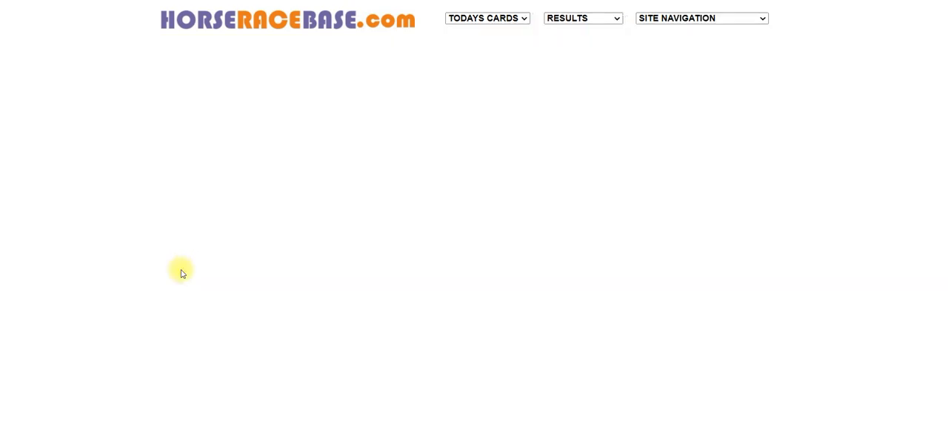
Step: Review and apply the template's Race Score settings, and return to the top edit level of the ratings set
{"action": "scroll", "coordinate": [430, 181], "scroll_direction": "down", "scroll_amount": 2}
{"action": "scroll", "coordinate": [432, 196], "scroll_direction": "down", "scroll_amount": 1}
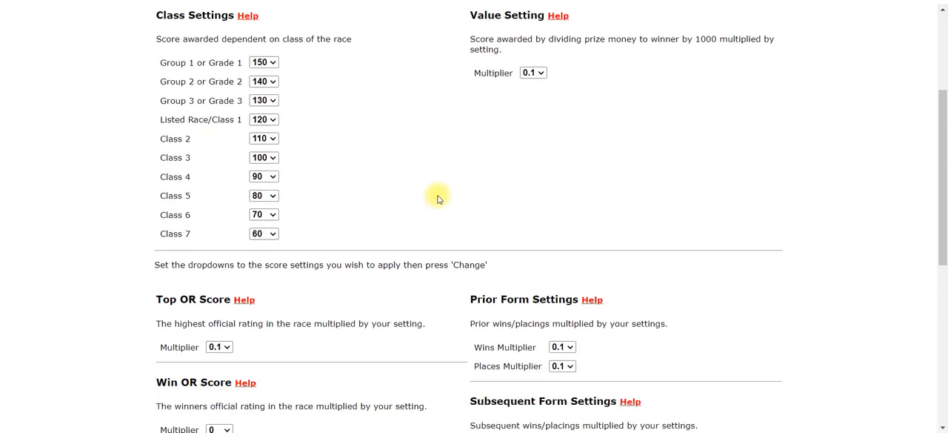
{"action": "scroll", "coordinate": [707, 178], "scroll_direction": "down", "scroll_amount": 3}
{"action": "scroll", "coordinate": [708, 191], "scroll_direction": "down", "scroll_amount": 3}
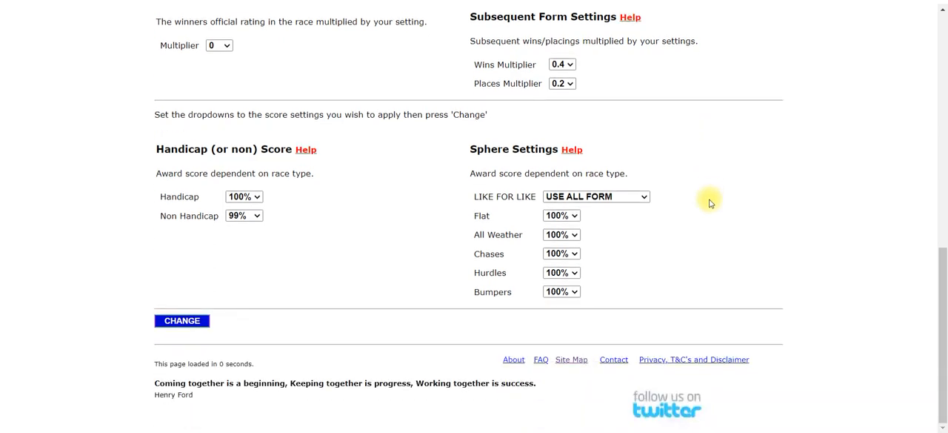
{"action": "scroll", "coordinate": [709, 203], "scroll_direction": "up", "scroll_amount": 10}
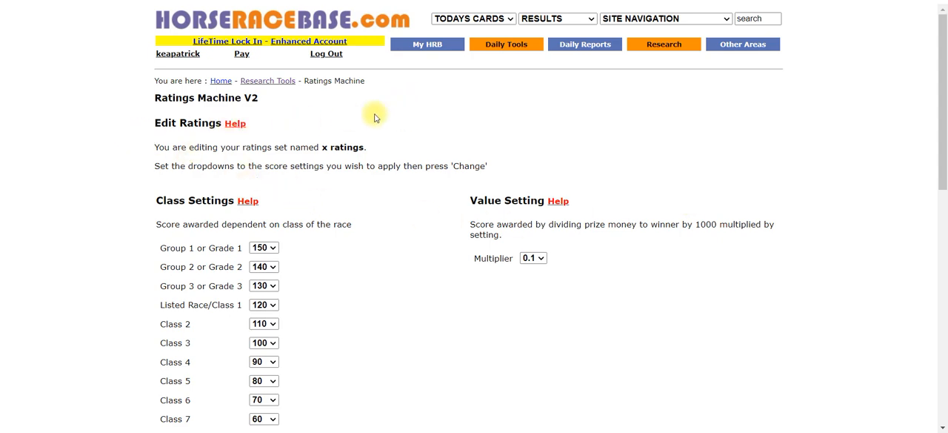
{"action": "scroll", "coordinate": [300, 145], "scroll_direction": "down", "scroll_amount": 10}
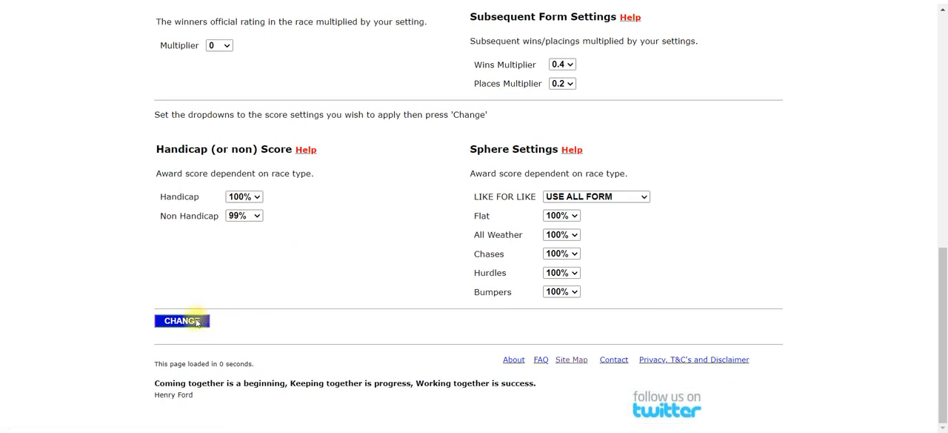
{"action": "left_click", "coordinate": [196, 322]}
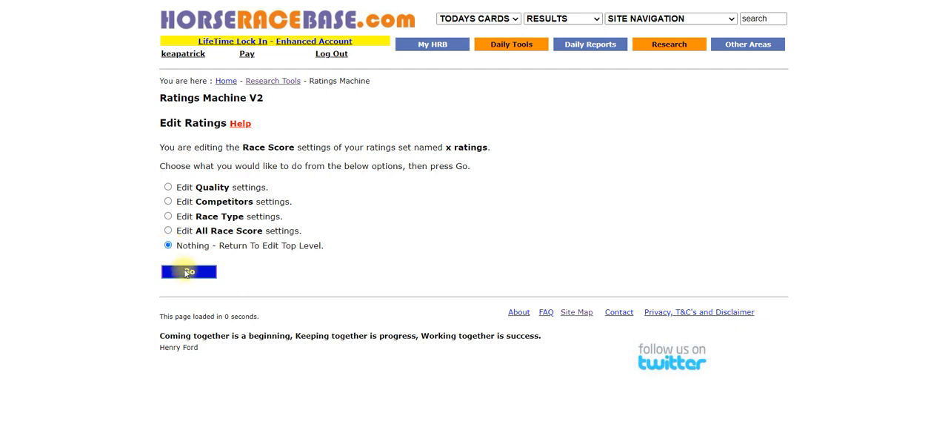
{"action": "left_click", "coordinate": [189, 272]}
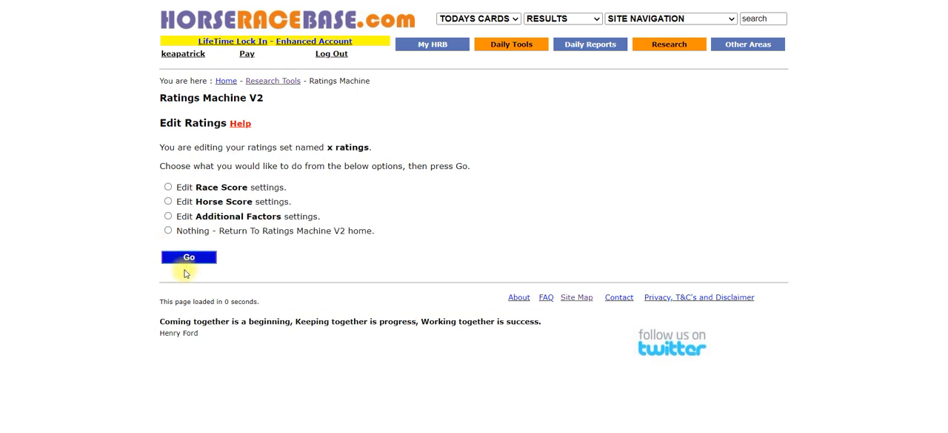
Step: Open all Horse Score settings of the x ratings set for editing
{"action": "left_click", "coordinate": [169, 203]}
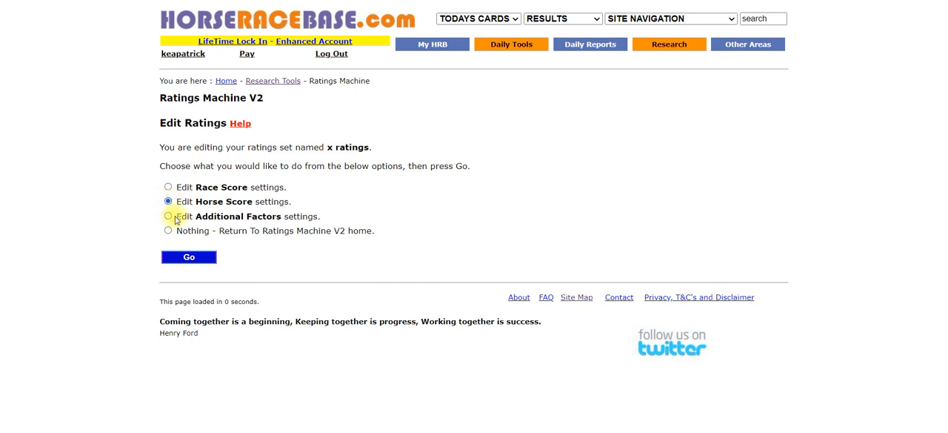
{"action": "left_click", "coordinate": [189, 257]}
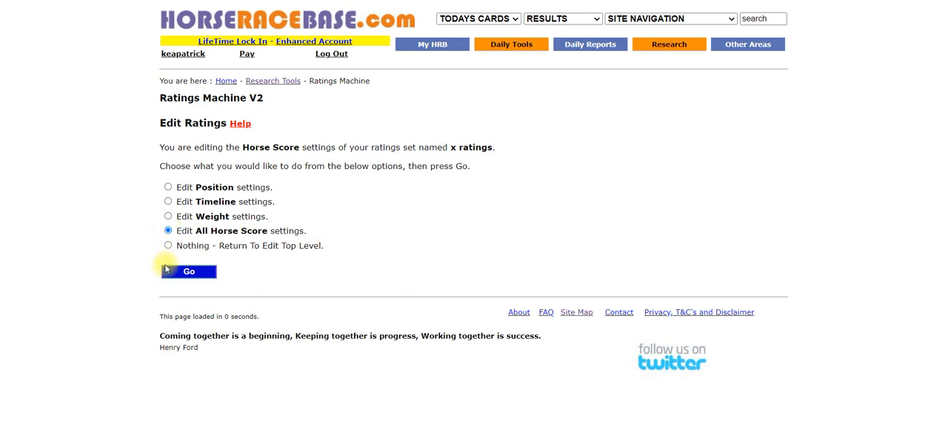
{"action": "left_click", "coordinate": [167, 271]}
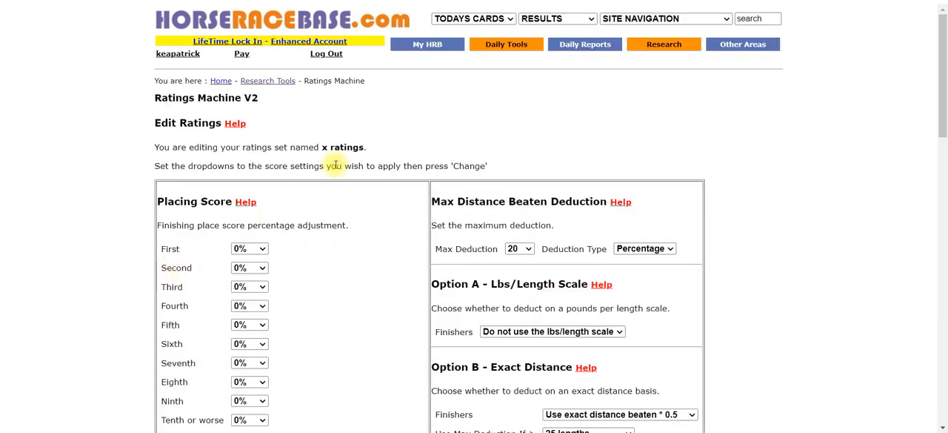
Step: Examine the Horse Score settings, from placing and distance beaten rules to date, runs ago and weight scores
{"action": "scroll", "coordinate": [337, 161], "scroll_direction": "down", "scroll_amount": 3}
{"action": "scroll", "coordinate": [336, 161], "scroll_direction": "down", "scroll_amount": 1}
{"action": "scroll", "coordinate": [337, 173], "scroll_direction": "down", "scroll_amount": 2}
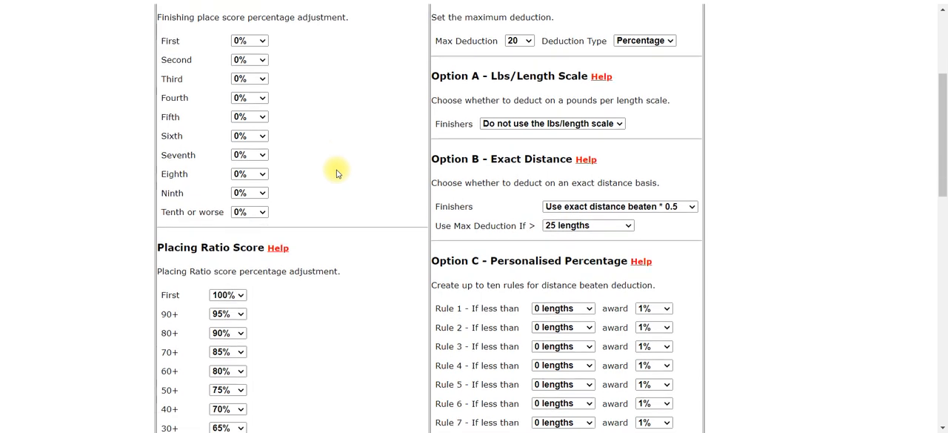
{"action": "scroll", "coordinate": [337, 170], "scroll_direction": "down", "scroll_amount": 4}
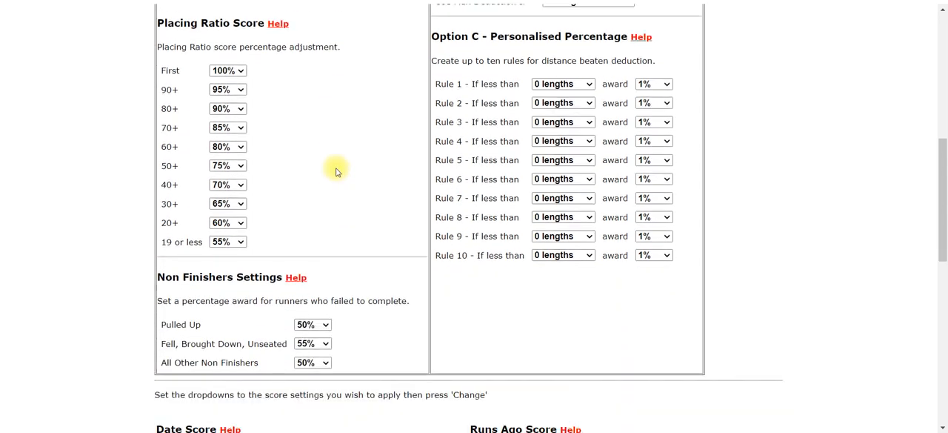
{"action": "scroll", "coordinate": [444, 196], "scroll_direction": "down", "scroll_amount": 3}
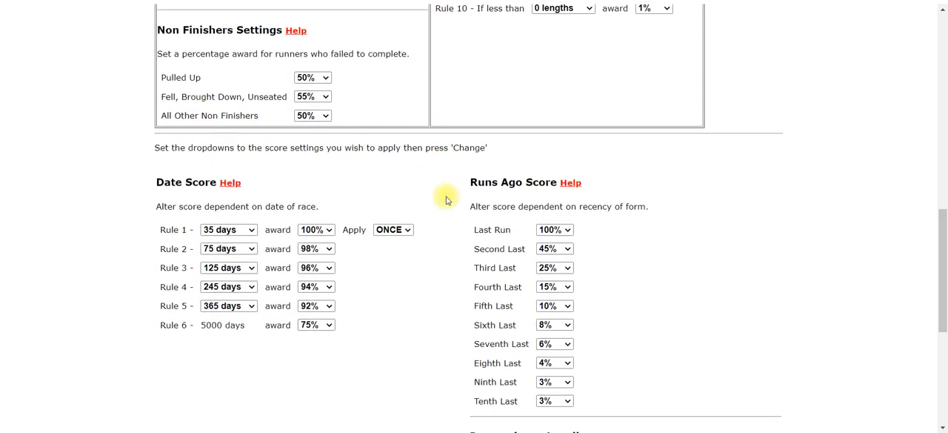
{"action": "scroll", "coordinate": [342, 282], "scroll_direction": "down", "scroll_amount": 4}
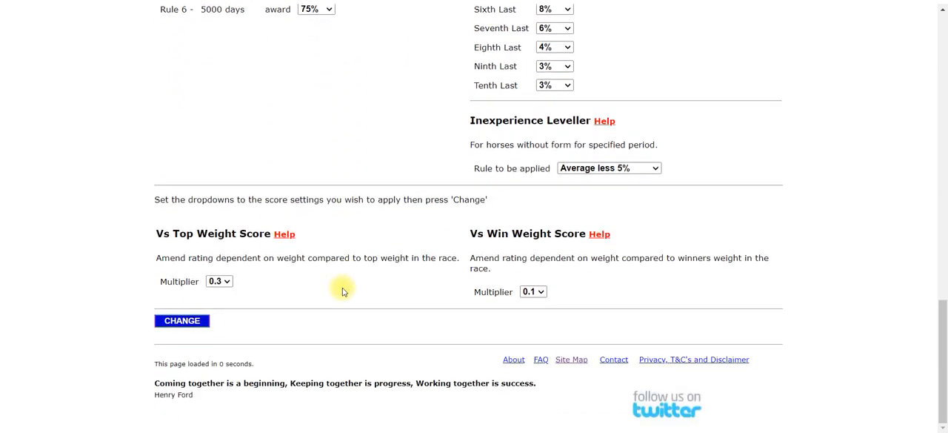
{"action": "scroll", "coordinate": [342, 291], "scroll_direction": "up", "scroll_amount": 8}
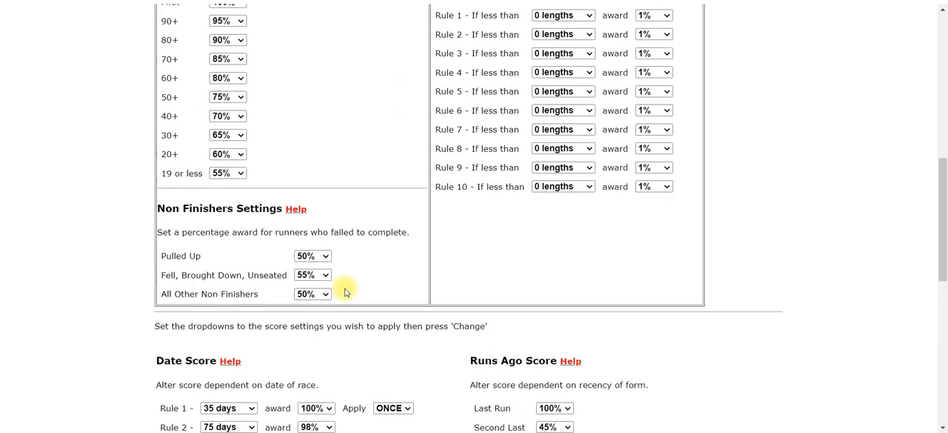
{"action": "scroll", "coordinate": [345, 292], "scroll_direction": "up", "scroll_amount": 10}
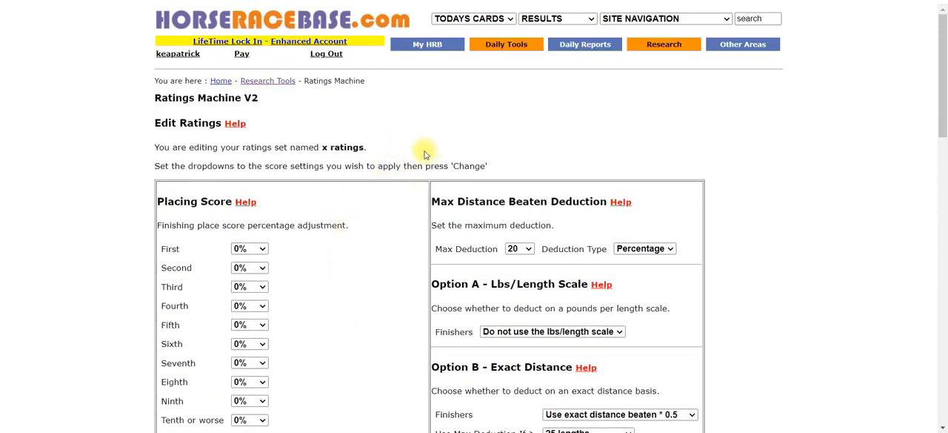
Step: Apply the template's Horse Score settings and return to the top edit level of the ratings set
{"action": "scroll", "coordinate": [368, 186], "scroll_direction": "down", "scroll_amount": 15}
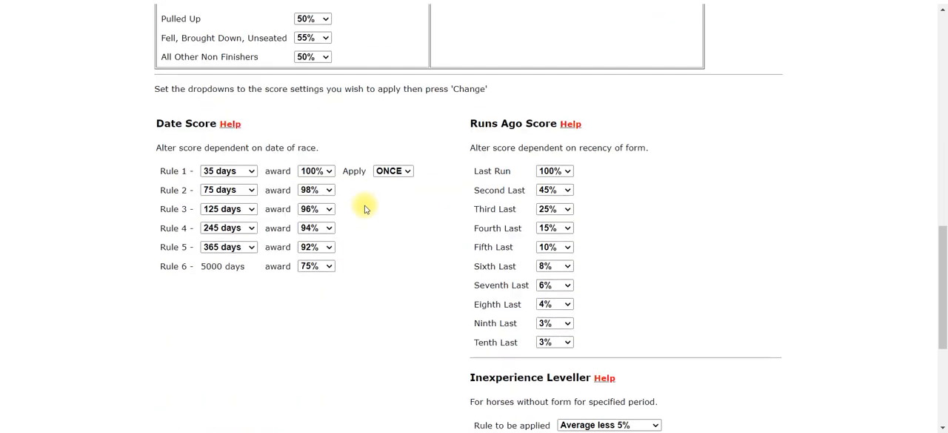
{"action": "scroll", "coordinate": [363, 215], "scroll_direction": "down", "scroll_amount": 1}
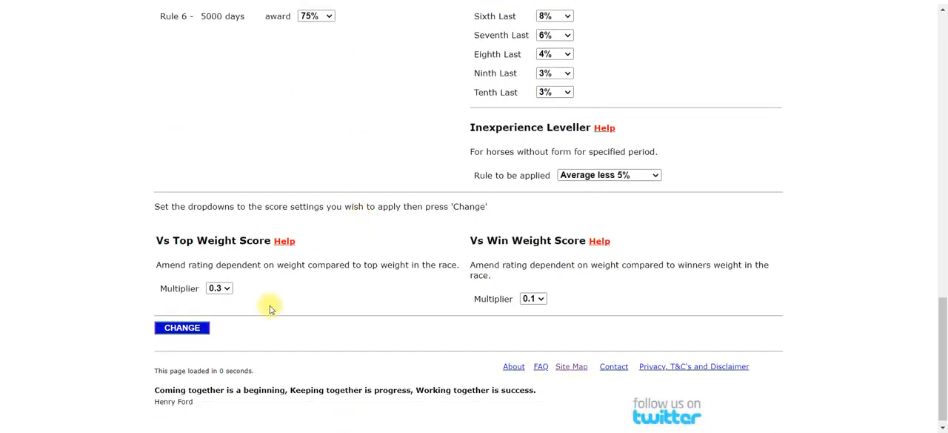
{"action": "left_click", "coordinate": [196, 333]}
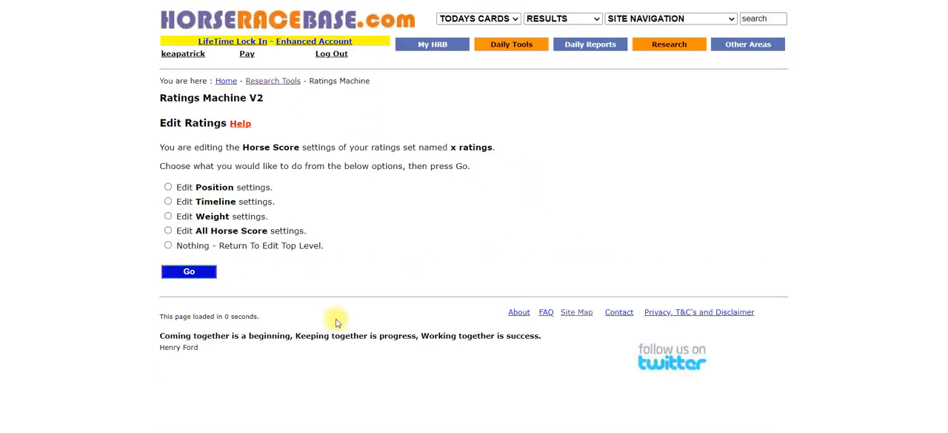
{"action": "left_click", "coordinate": [168, 246]}
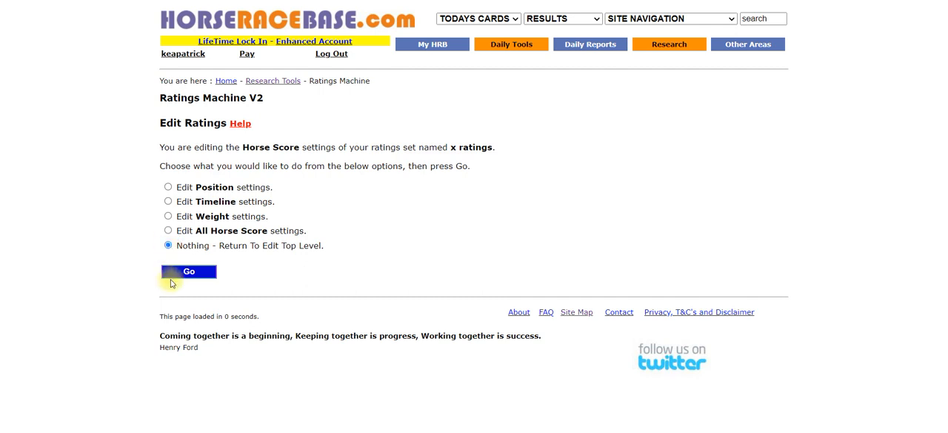
{"action": "left_click", "coordinate": [177, 273]}
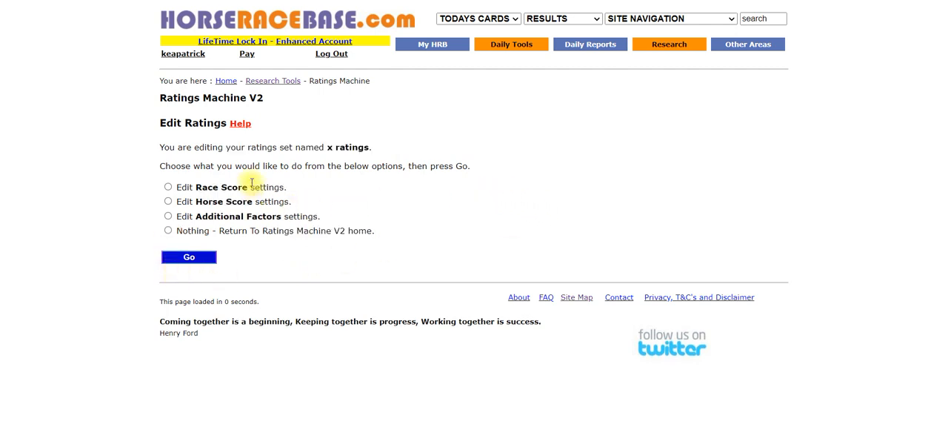
Step: Open all Additional Factor settings of the x ratings set for editing
{"action": "left_click", "coordinate": [168, 215]}
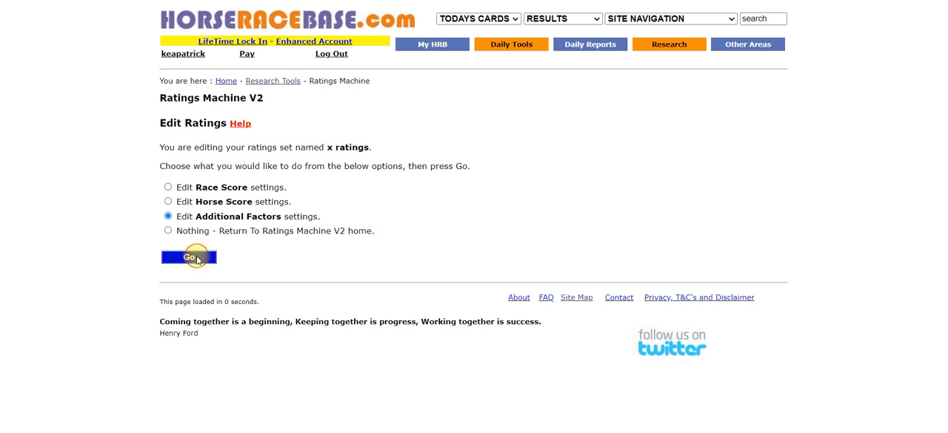
{"action": "left_click", "coordinate": [194, 257]}
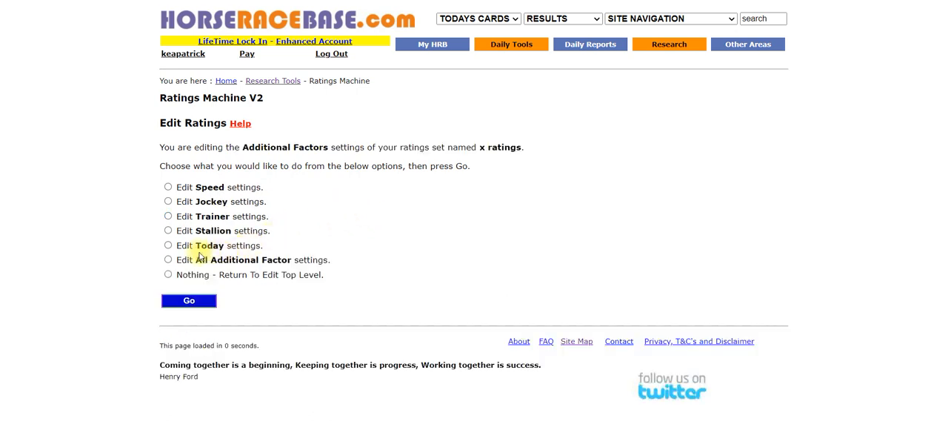
{"action": "left_click", "coordinate": [168, 260]}
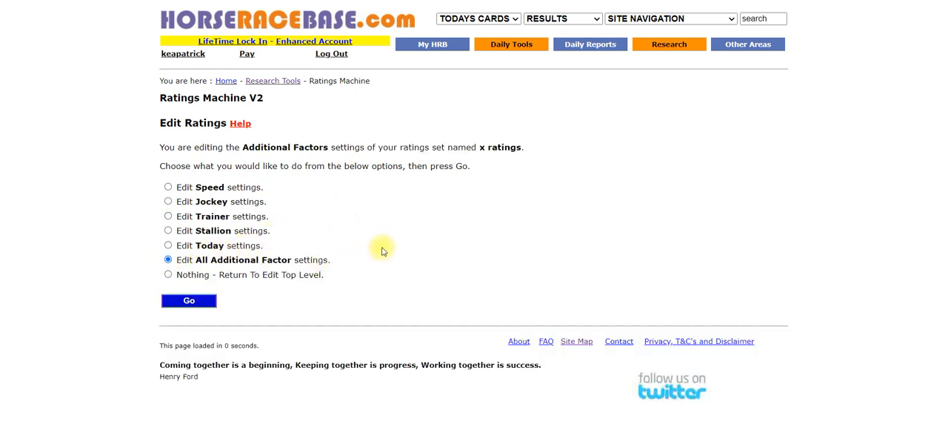
{"action": "left_click", "coordinate": [181, 302]}
Step: Examine the Additional Factors page, from the Speed importance settings to the Jockey, Trainer and Stallion multipliers
{"action": "scroll", "coordinate": [641, 177], "scroll_direction": "down", "scroll_amount": 3}
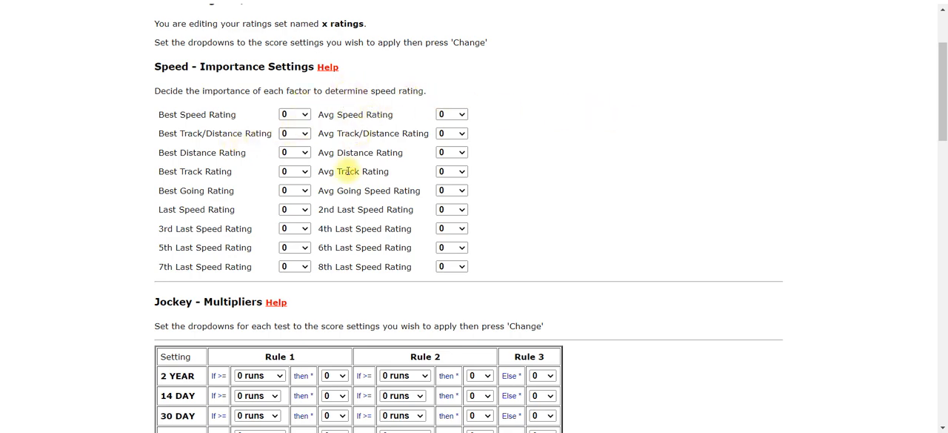
{"action": "scroll", "coordinate": [376, 181], "scroll_direction": "down", "scroll_amount": 1}
{"action": "scroll", "coordinate": [375, 181], "scroll_direction": "down", "scroll_amount": 4}
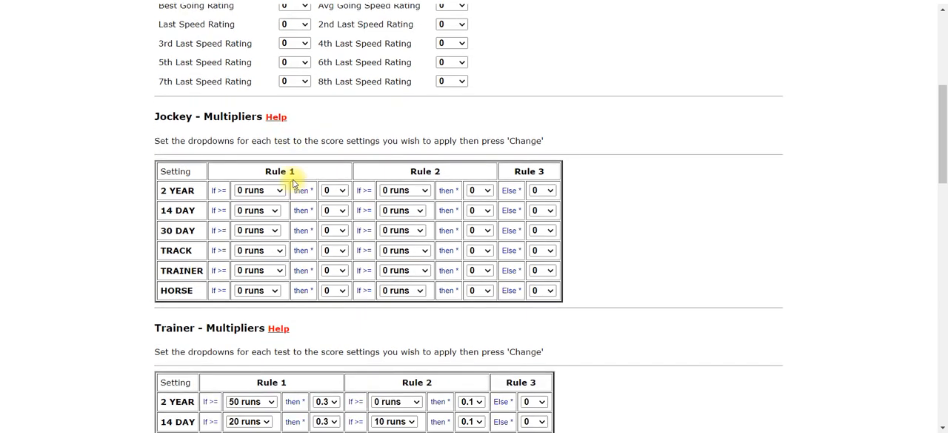
{"action": "scroll", "coordinate": [281, 199], "scroll_direction": "down", "scroll_amount": 2}
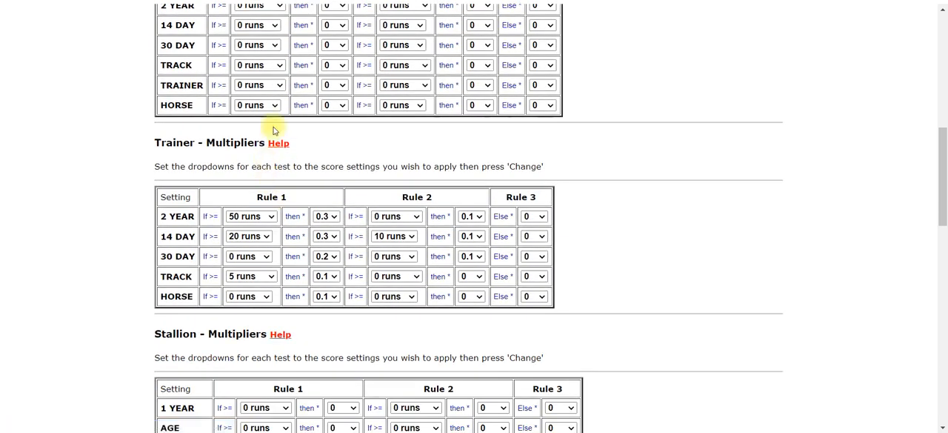
{"action": "scroll", "coordinate": [445, 163], "scroll_direction": "down", "scroll_amount": 3}
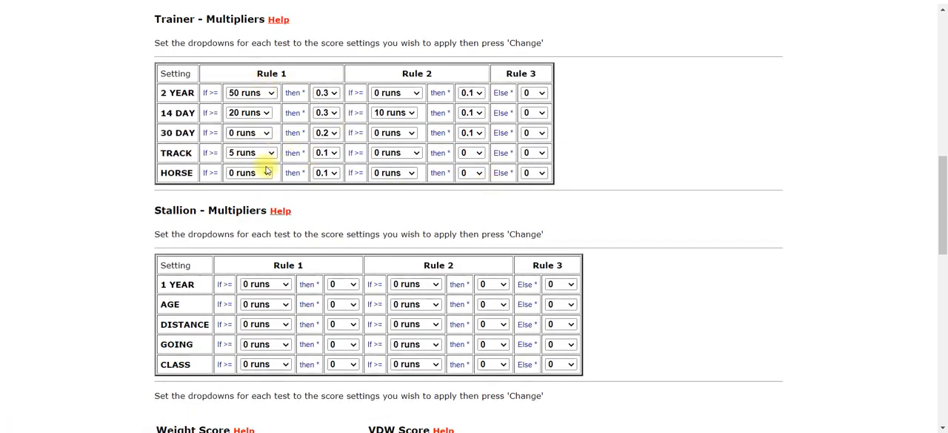
{"action": "scroll", "coordinate": [292, 252], "scroll_direction": "down", "scroll_amount": 1}
{"action": "scroll", "coordinate": [296, 254], "scroll_direction": "up", "scroll_amount": 7}
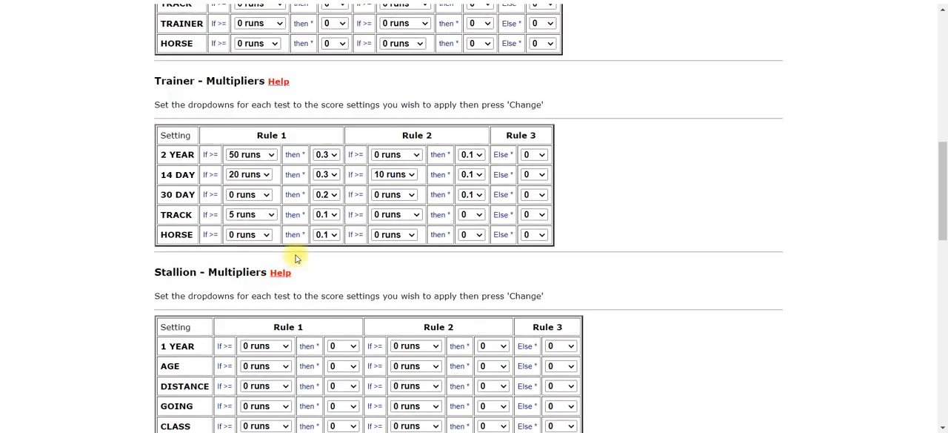
{"action": "scroll", "coordinate": [300, 255], "scroll_direction": "up", "scroll_amount": 3}
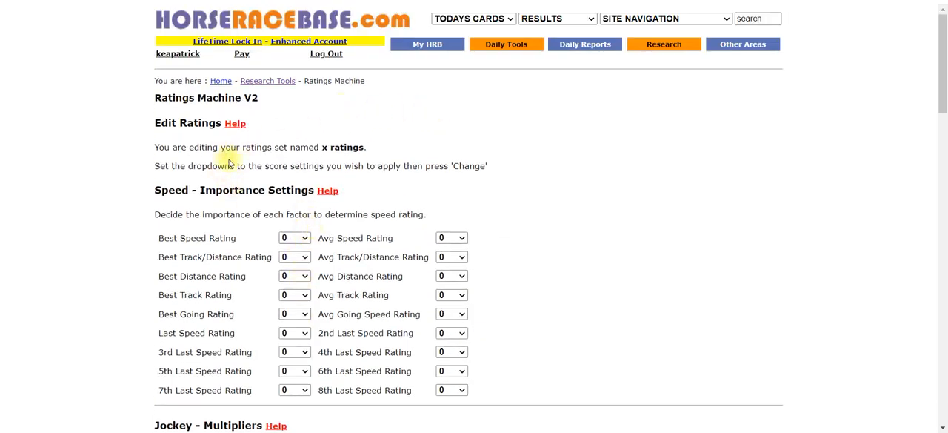
{"action": "scroll", "coordinate": [311, 167], "scroll_direction": "down", "scroll_amount": 1}
{"action": "scroll", "coordinate": [530, 149], "scroll_direction": "up", "scroll_amount": 1}
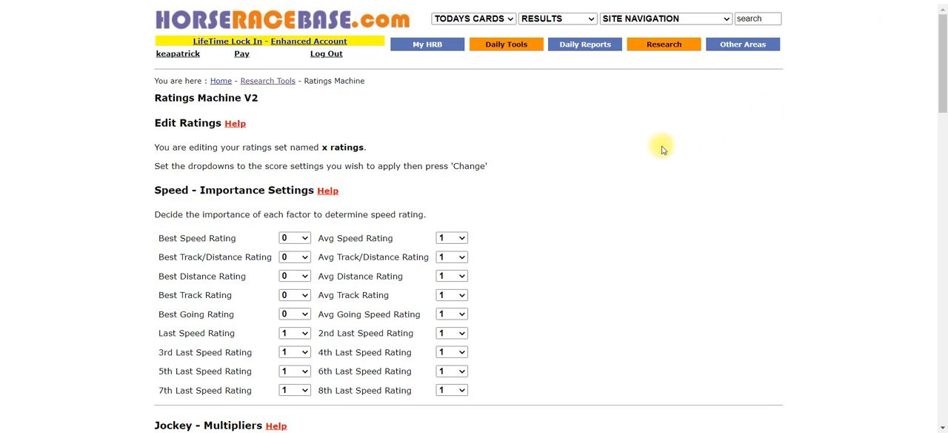
Step: Review the Speed importance values and the Jockey 2 YEAR run thresholds for Rule 1 and Rule 2
{"action": "scroll", "coordinate": [662, 148], "scroll_direction": "down", "scroll_amount": 3}
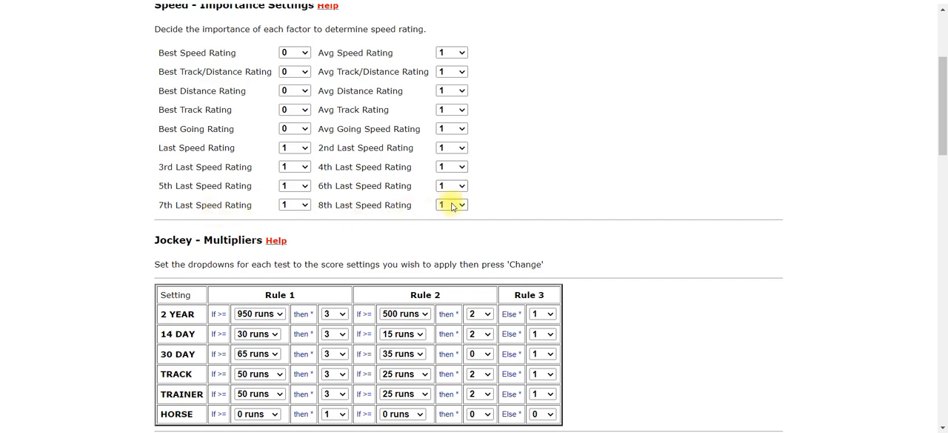
{"action": "scroll", "coordinate": [637, 138], "scroll_direction": "down", "scroll_amount": 1}
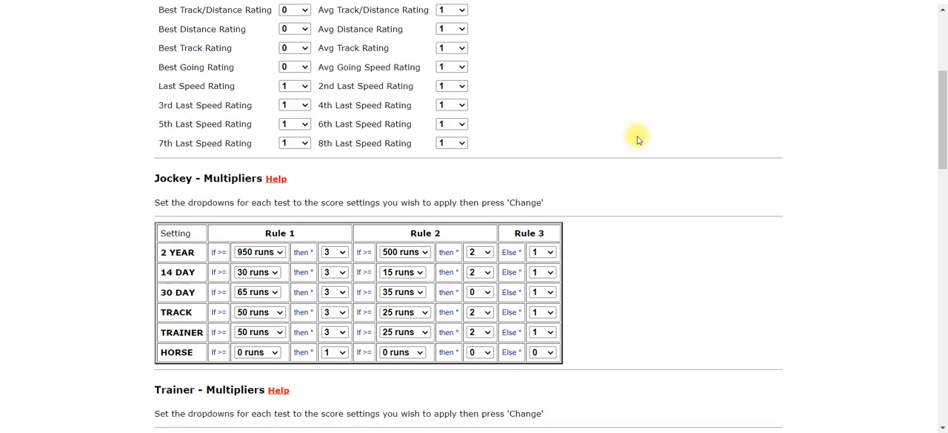
{"action": "scroll", "coordinate": [758, 134], "scroll_direction": "down", "scroll_amount": 2}
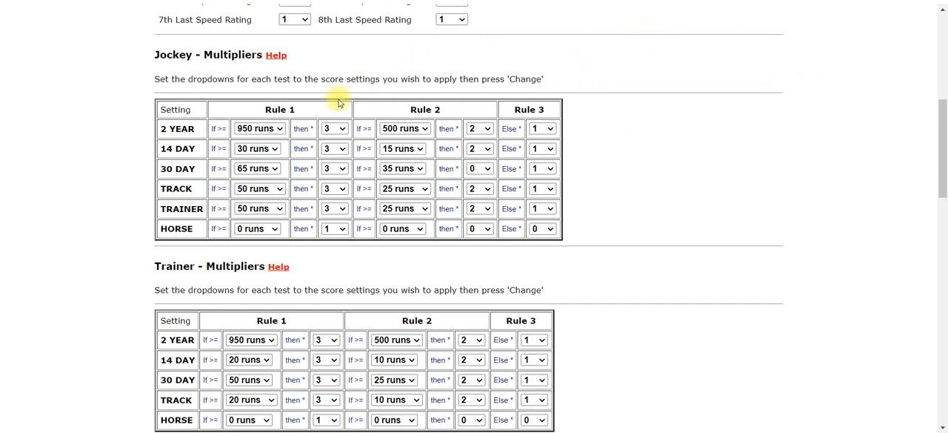
{"action": "left_click", "coordinate": [267, 131]}
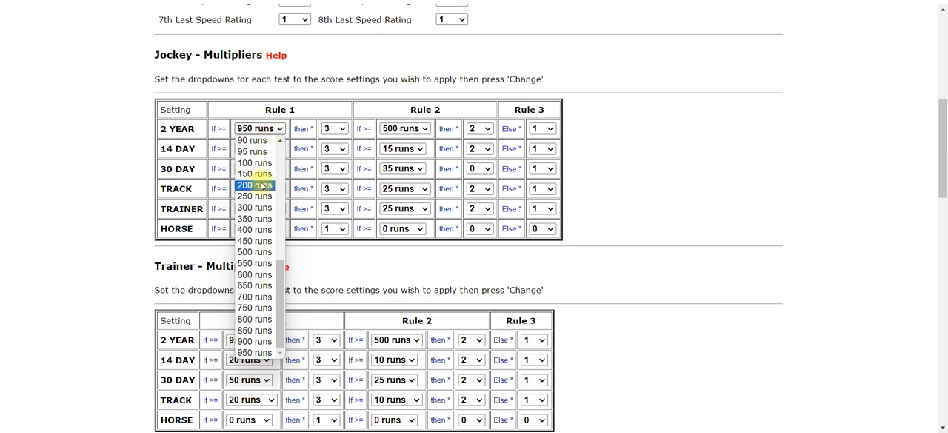
{"action": "left_click", "coordinate": [254, 353]}
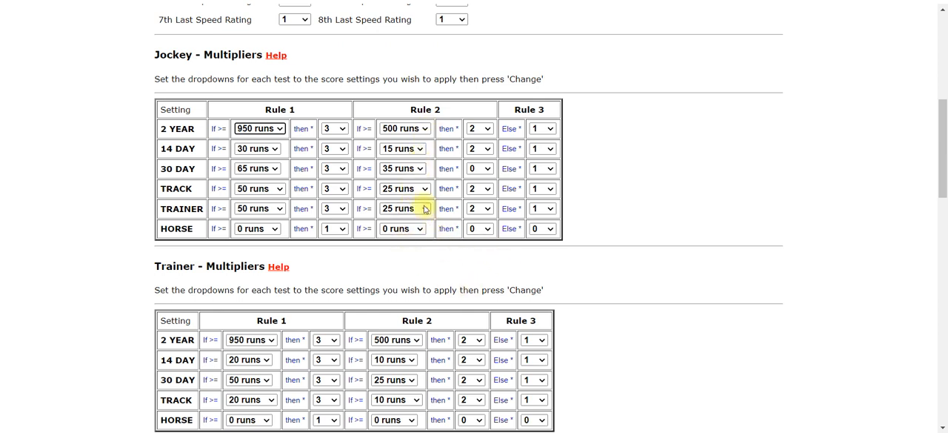
{"action": "left_click", "coordinate": [422, 129]}
{"action": "left_click", "coordinate": [419, 128]}
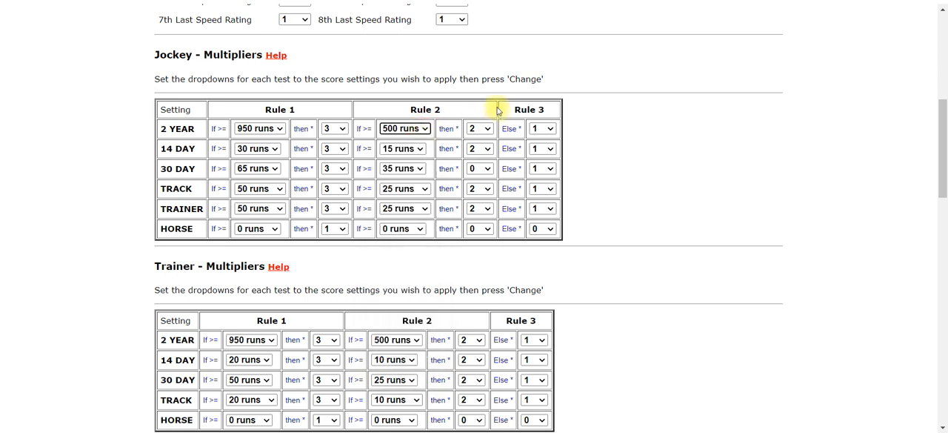
Step: Set the Rule 2 multiplier of the Jockey 30 DAY setting to 2
{"action": "left_click", "coordinate": [486, 168]}
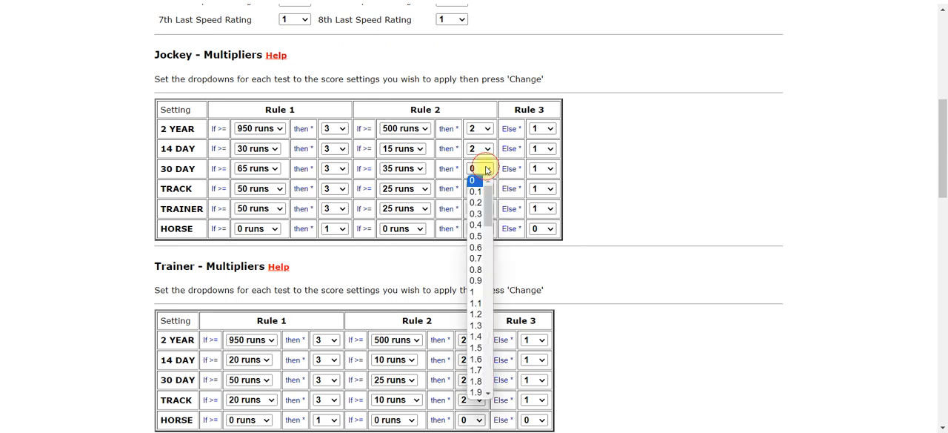
{"action": "scroll", "coordinate": [471, 299], "scroll_direction": "down", "scroll_amount": 4}
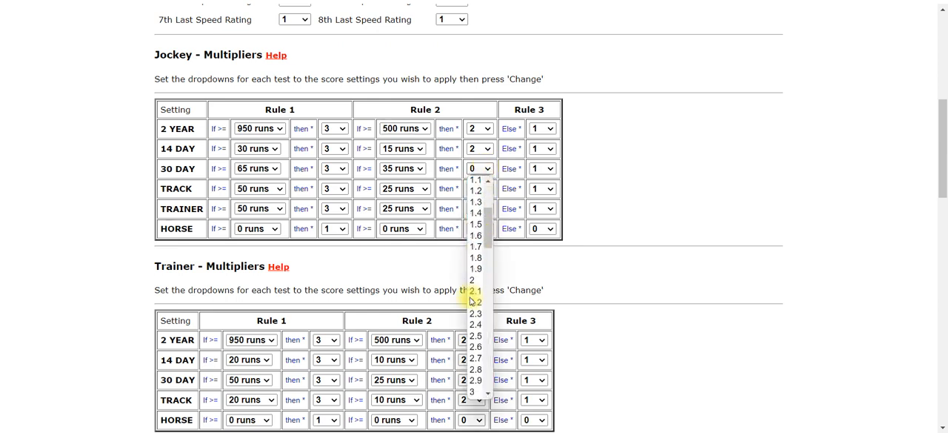
{"action": "left_click", "coordinate": [476, 283]}
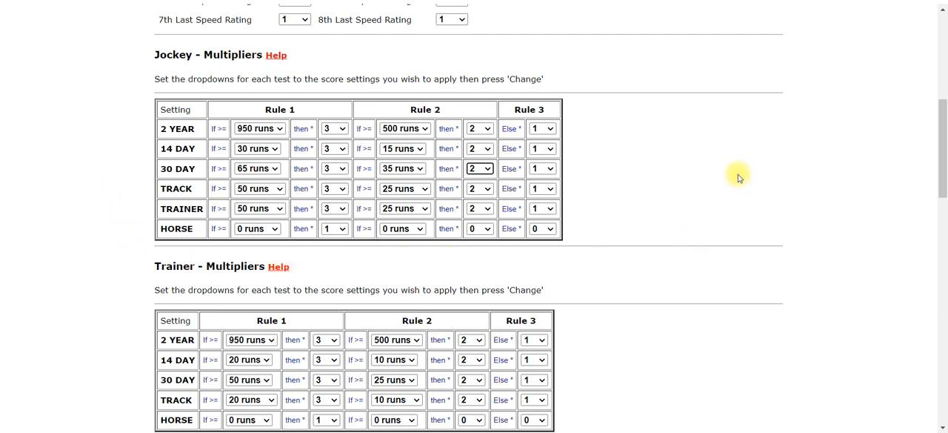
Step: Review the Trainer and Stallion multiplier rules of the ratings set
{"action": "scroll", "coordinate": [738, 178], "scroll_direction": "down", "scroll_amount": 1}
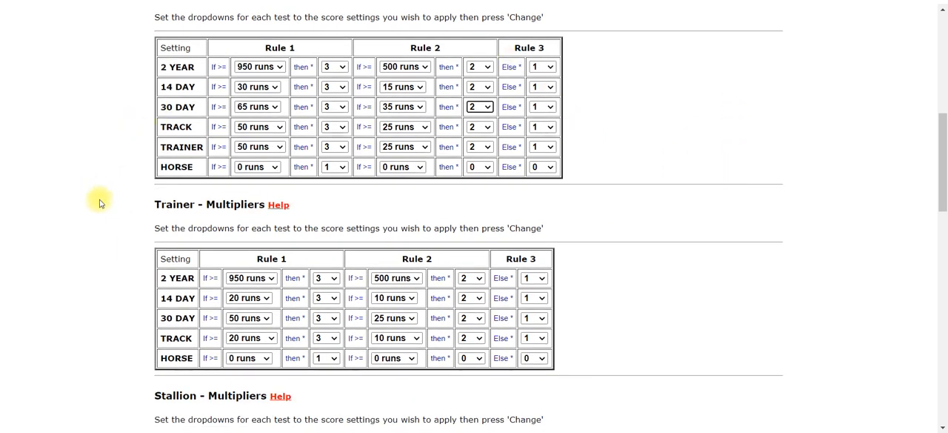
{"action": "scroll", "coordinate": [811, 225], "scroll_direction": "down", "scroll_amount": 1}
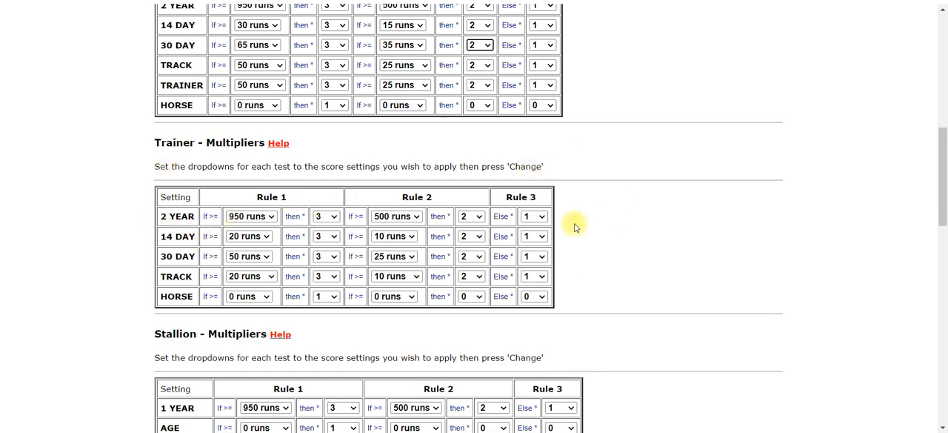
{"action": "scroll", "coordinate": [616, 242], "scroll_direction": "down", "scroll_amount": 1}
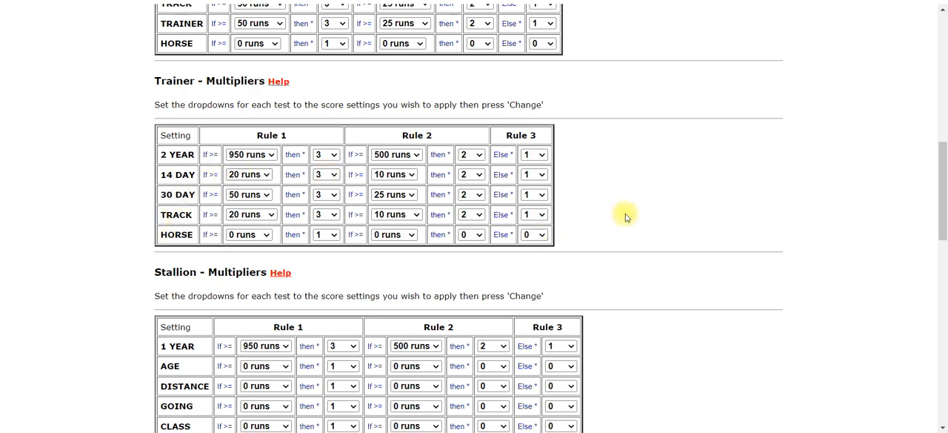
{"action": "scroll", "coordinate": [685, 190], "scroll_direction": "down", "scroll_amount": 1}
{"action": "scroll", "coordinate": [689, 193], "scroll_direction": "down", "scroll_amount": 2}
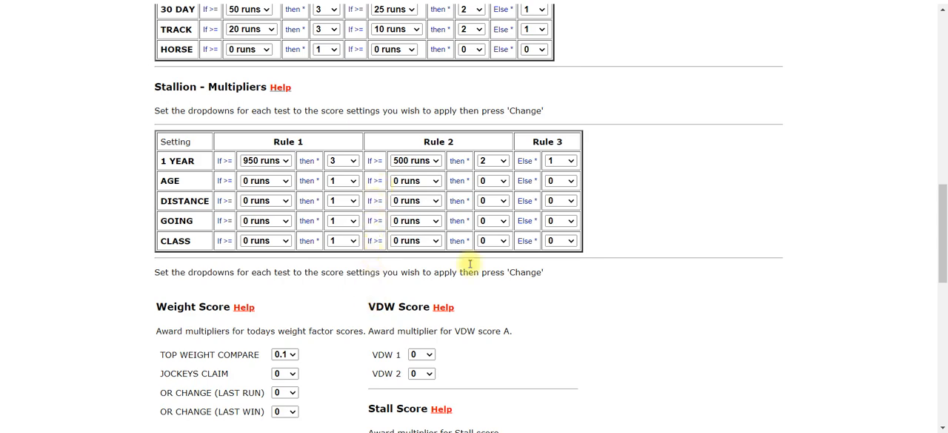
Step: Examine the Weight, VDW and Stall score multipliers and the Horse multipliers for win and place percentages
{"action": "scroll", "coordinate": [823, 212], "scroll_direction": "down", "scroll_amount": 1}
{"action": "scroll", "coordinate": [777, 185], "scroll_direction": "down", "scroll_amount": 2}
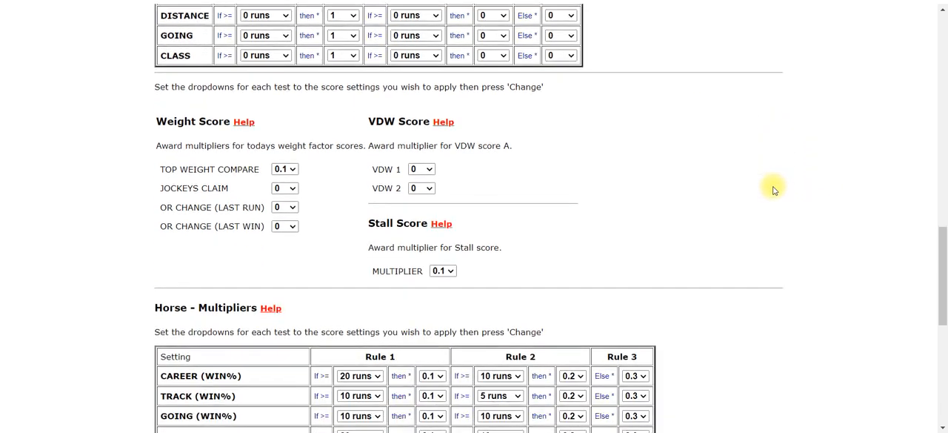
{"action": "scroll", "coordinate": [772, 193], "scroll_direction": "down", "scroll_amount": 1}
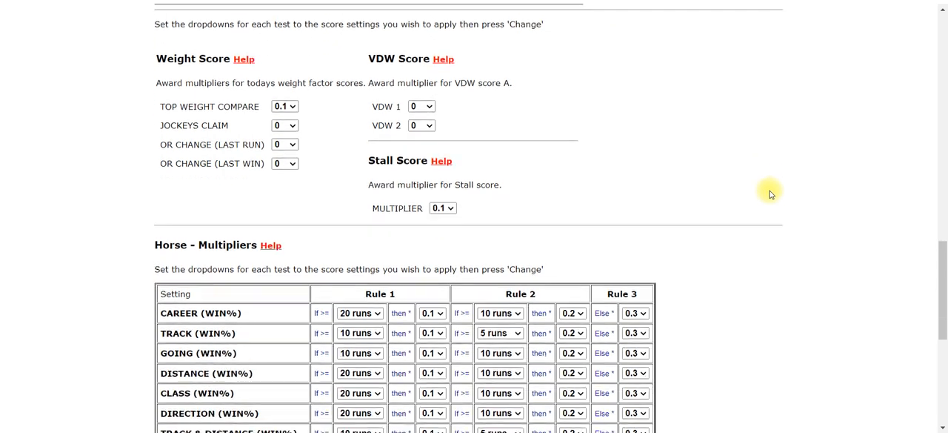
{"action": "scroll", "coordinate": [771, 194], "scroll_direction": "down", "scroll_amount": 1}
{"action": "scroll", "coordinate": [771, 193], "scroll_direction": "down", "scroll_amount": 1}
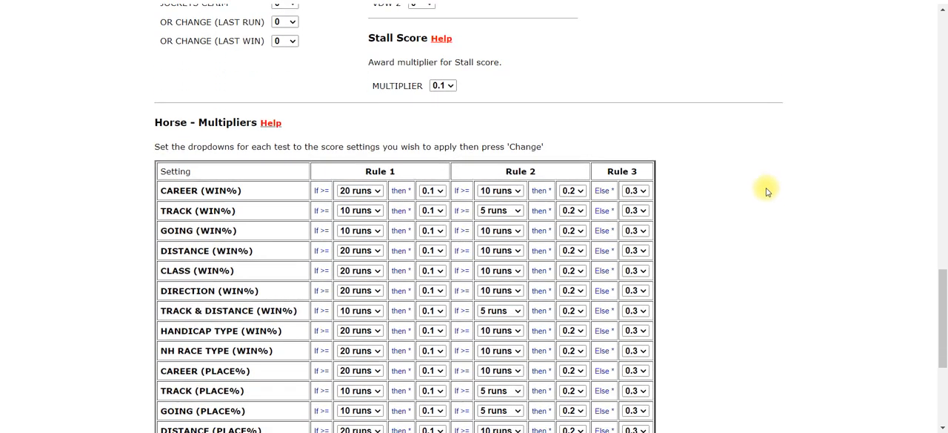
{"action": "scroll", "coordinate": [767, 191], "scroll_direction": "down", "scroll_amount": 1}
{"action": "scroll", "coordinate": [706, 149], "scroll_direction": "down", "scroll_amount": 1}
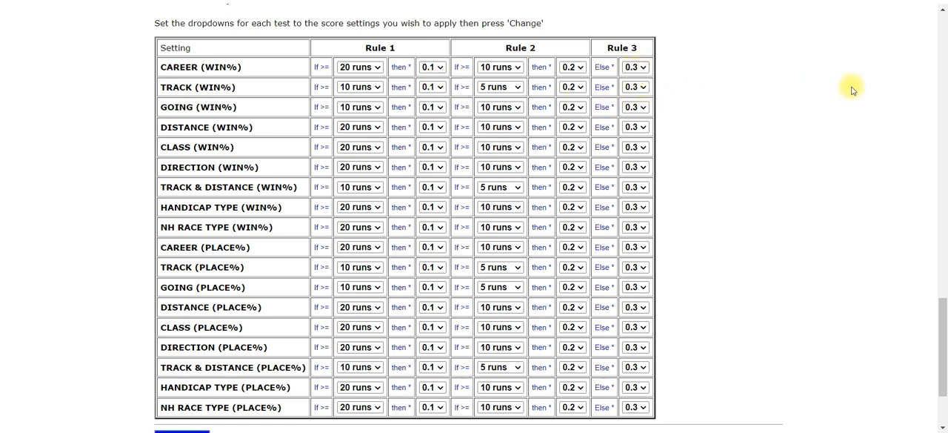
{"action": "scroll", "coordinate": [733, 85], "scroll_direction": "down", "scroll_amount": 1}
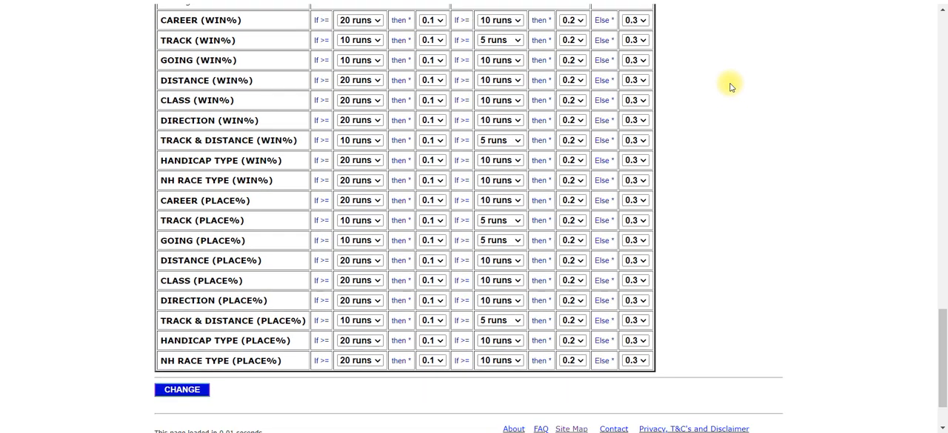
{"action": "scroll", "coordinate": [733, 86], "scroll_direction": "up", "scroll_amount": 1}
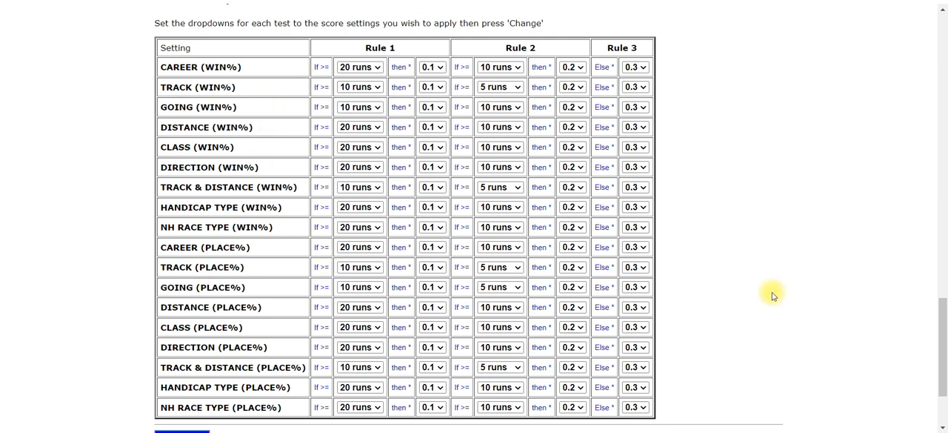
{"action": "scroll", "coordinate": [926, 220], "scroll_direction": "down", "scroll_amount": 2}
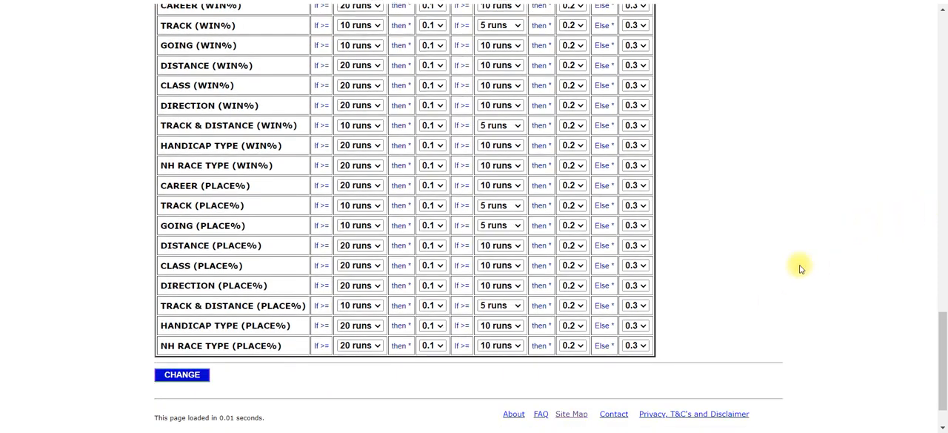
Step: Apply the Additional Factors changes and return to the top edit level of the ratings set
{"action": "left_click", "coordinate": [163, 380]}
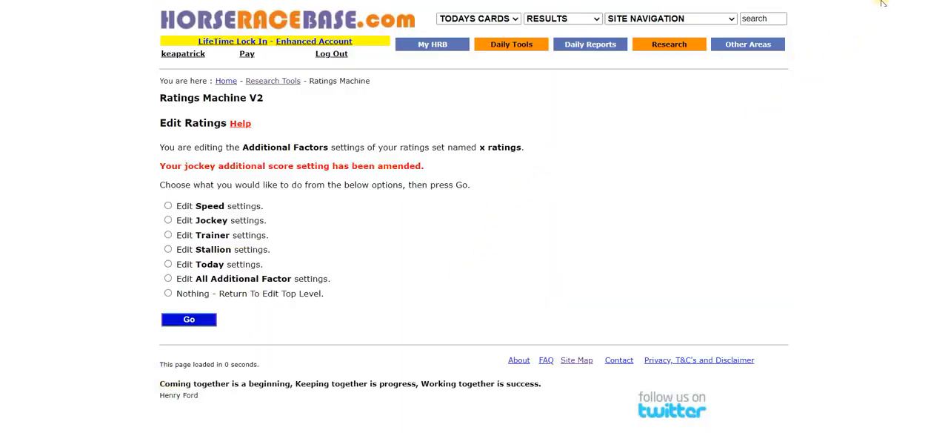
{"action": "left_click", "coordinate": [168, 294]}
{"action": "left_click", "coordinate": [170, 323]}
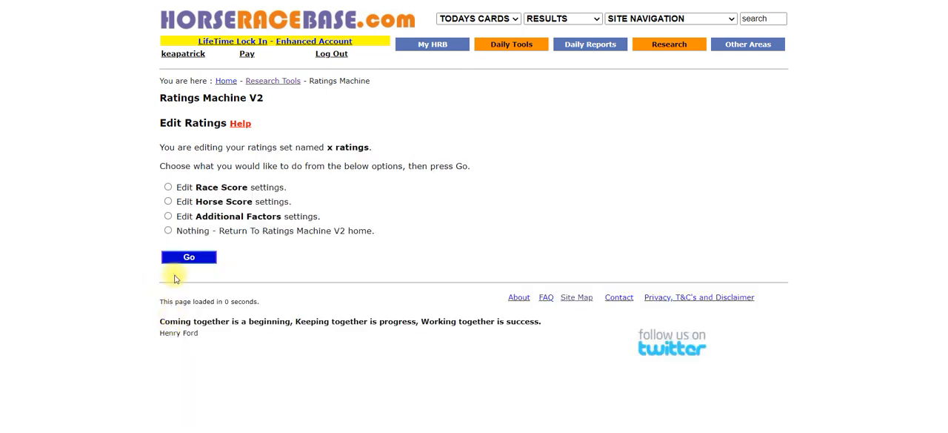
Step: Return to the Ratings Machine V2 home and open the performance test for an existing set of ratings
{"action": "left_click", "coordinate": [168, 231]}
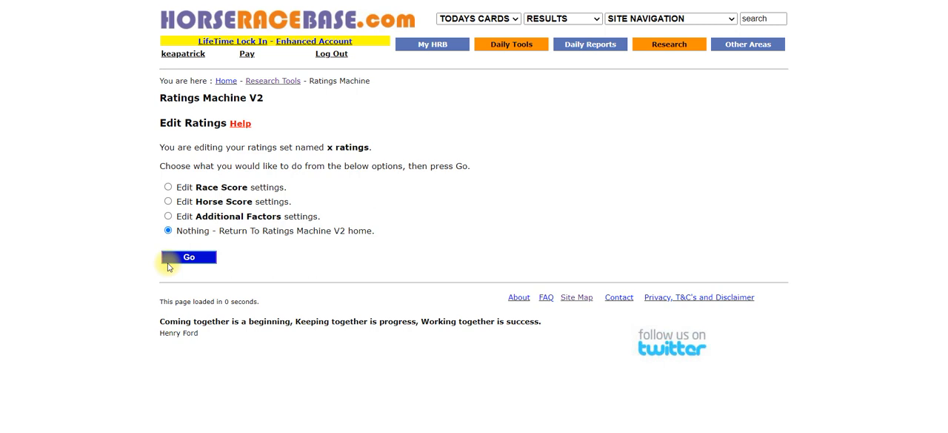
{"action": "left_click", "coordinate": [169, 259]}
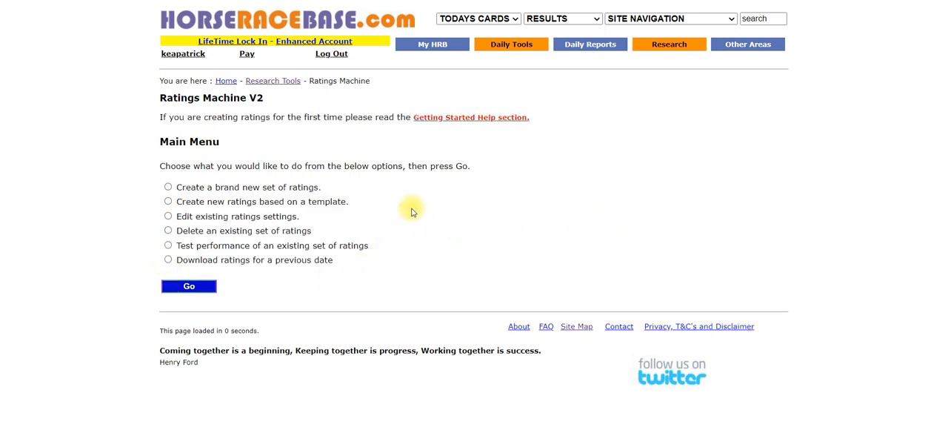
{"action": "left_click", "coordinate": [169, 245]}
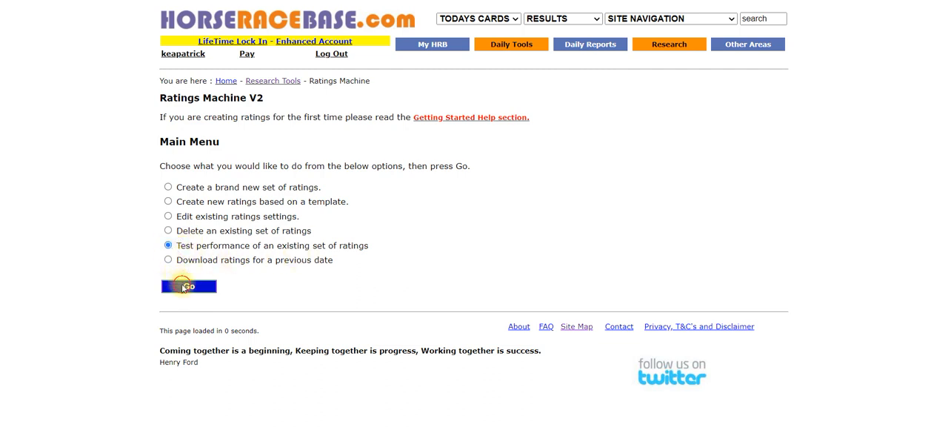
{"action": "left_click", "coordinate": [185, 286]}
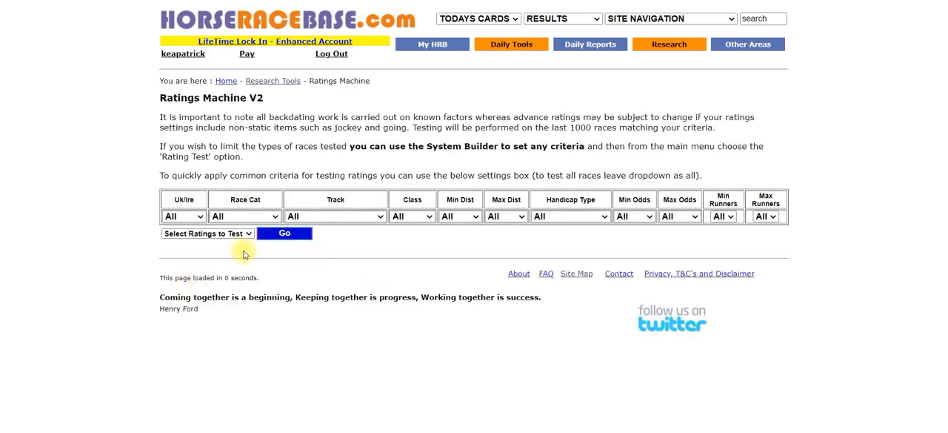
Step: Test the x ratings set with all race criteria left at All and review the results by rank
{"action": "left_click", "coordinate": [239, 236]}
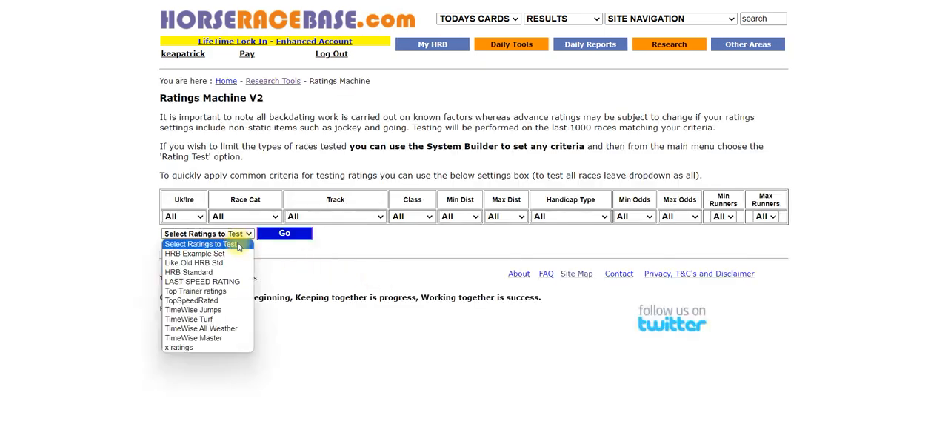
{"action": "left_click", "coordinate": [196, 347]}
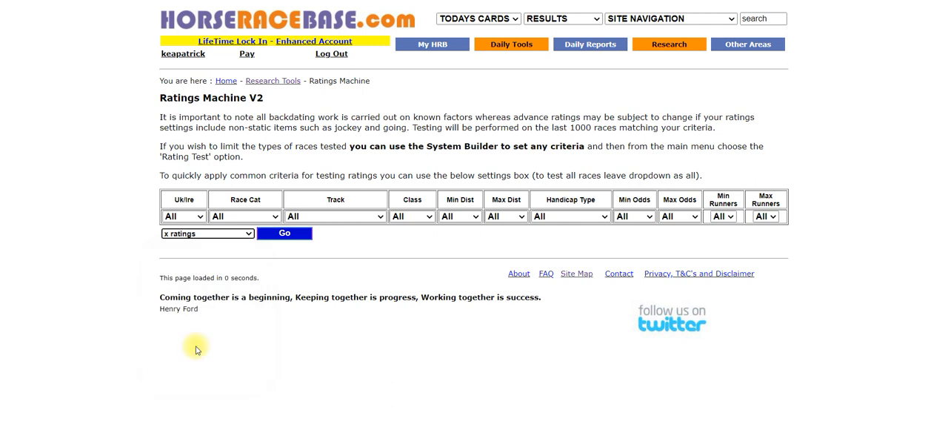
{"action": "left_click", "coordinate": [272, 235]}
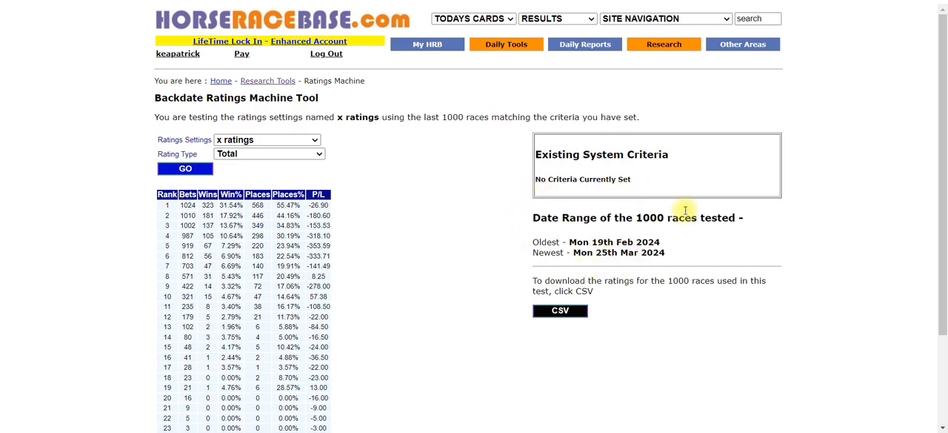
{"action": "scroll", "coordinate": [739, 193], "scroll_direction": "down", "scroll_amount": 1}
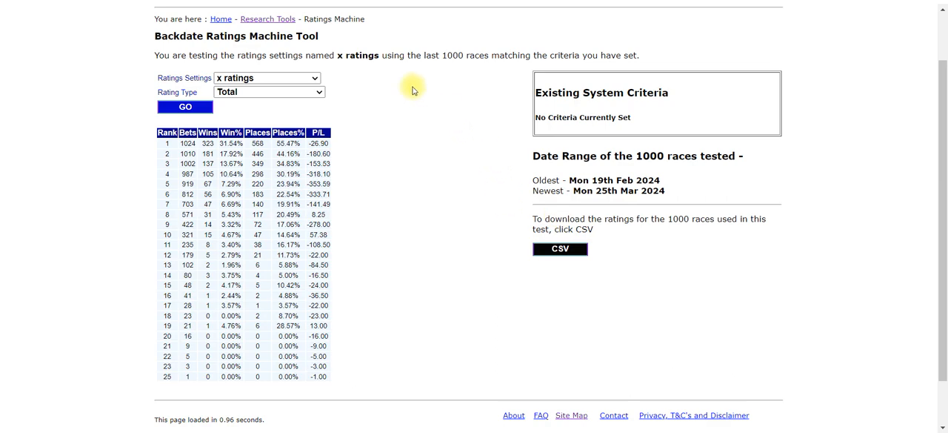
{"action": "scroll", "coordinate": [393, 97], "scroll_direction": "down", "scroll_amount": 1}
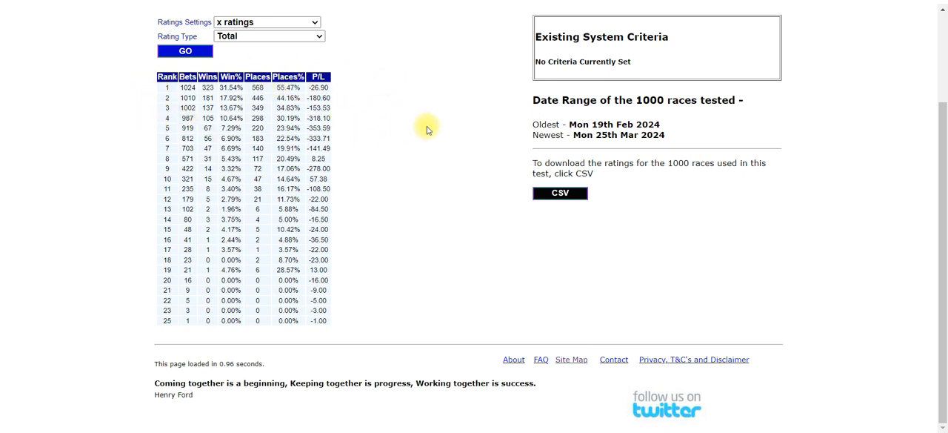
{"action": "scroll", "coordinate": [427, 131], "scroll_direction": "up", "scroll_amount": 1}
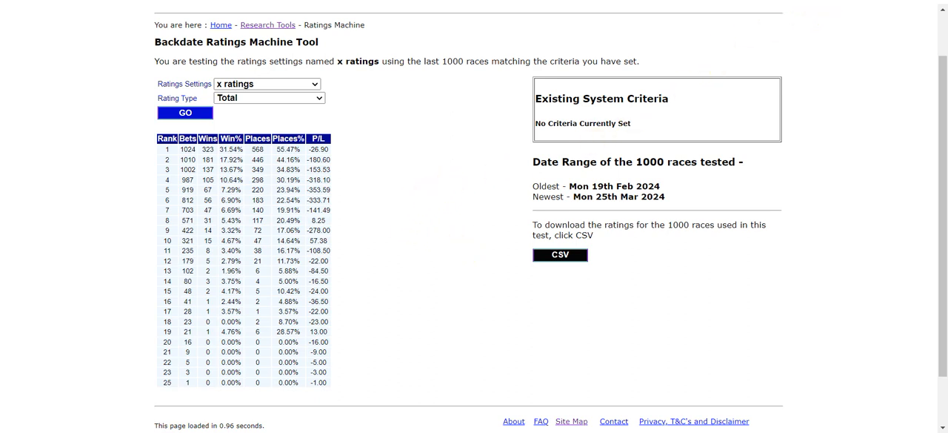
Step: Switch to the 6.45 Southwell race card and examine its horses' ratings under the x ratings settings
{"action": "left_click", "coordinate": [862, 2]}
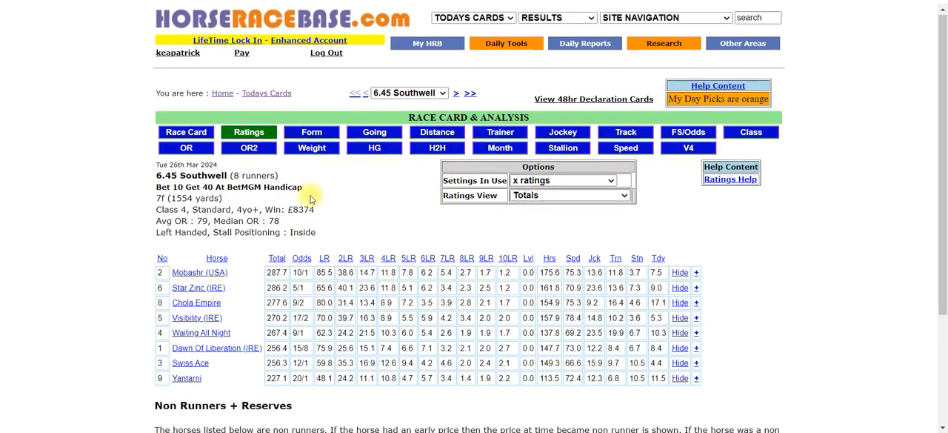
{"action": "scroll", "coordinate": [311, 199], "scroll_direction": "down", "scroll_amount": 1}
{"action": "scroll", "coordinate": [805, 237], "scroll_direction": "down", "scroll_amount": 1}
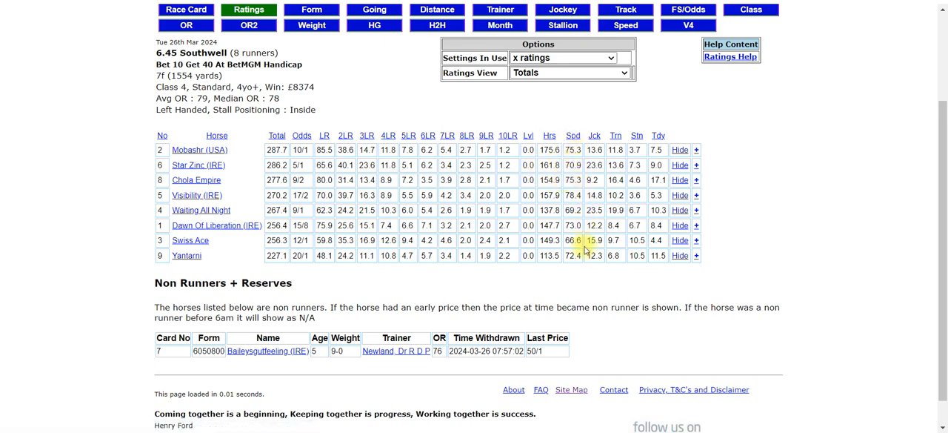
{"action": "mouse_move", "coordinate": [609, 153]}
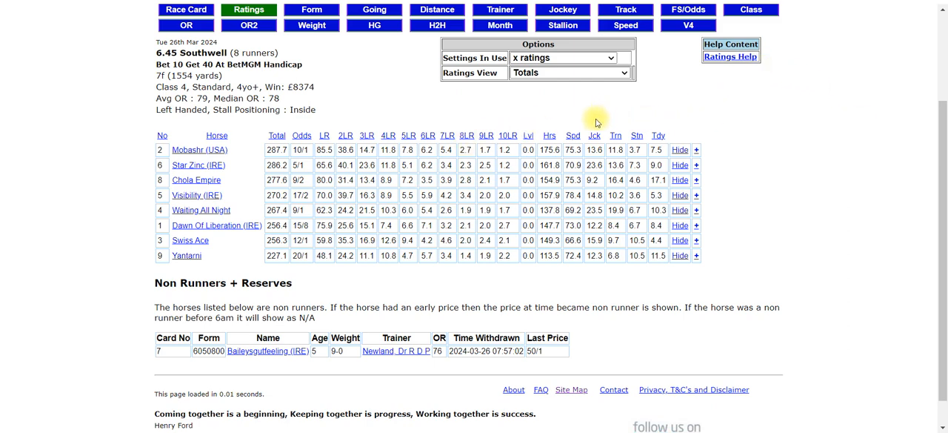
Step: Sort the 6.45 Southwell runners by the Spd, Jck, Trn, Stn and Tdy ratings in turn
{"action": "left_click", "coordinate": [573, 140]}
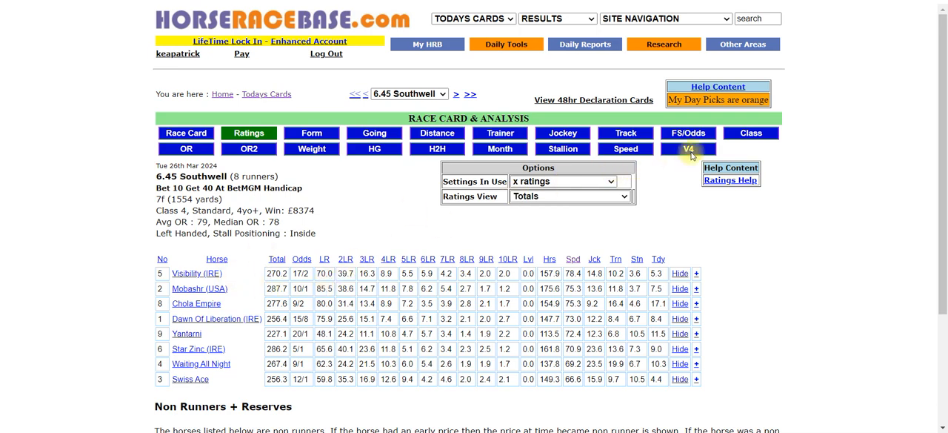
{"action": "left_click", "coordinate": [595, 260]}
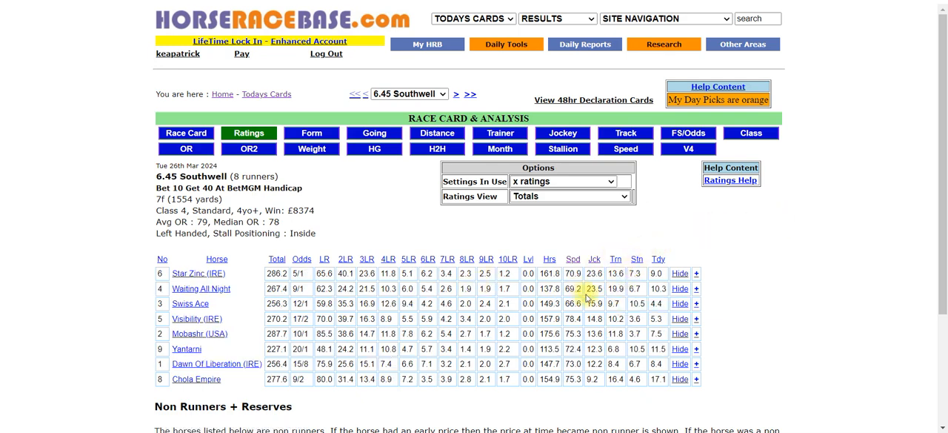
{"action": "left_click", "coordinate": [616, 260]}
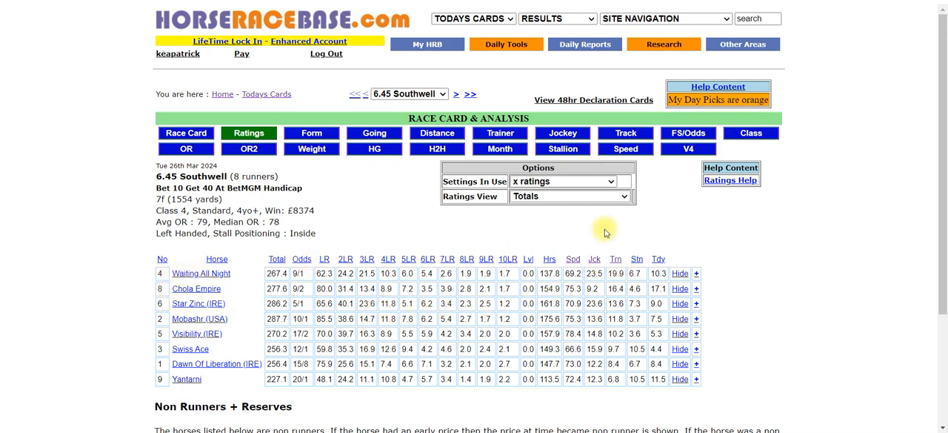
{"action": "left_click", "coordinate": [637, 261]}
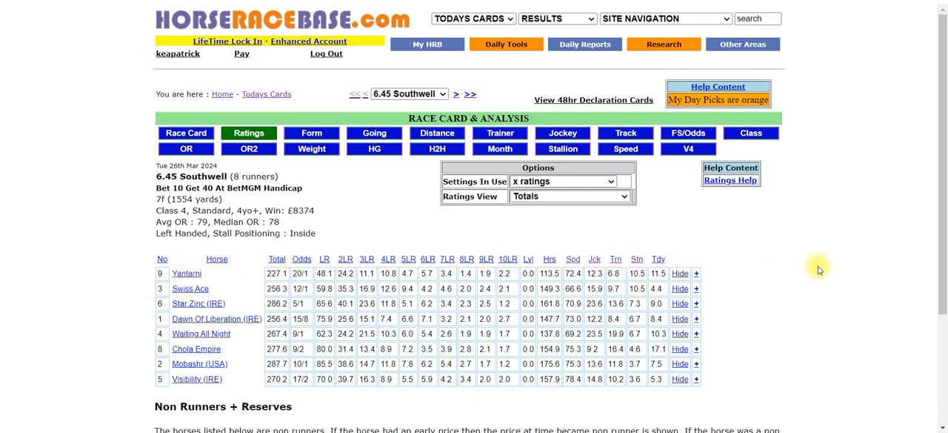
{"action": "left_click", "coordinate": [658, 260]}
Step: Sort the runners by Total rating again and review the ratings table
{"action": "scroll", "coordinate": [711, 237], "scroll_direction": "down", "scroll_amount": 1}
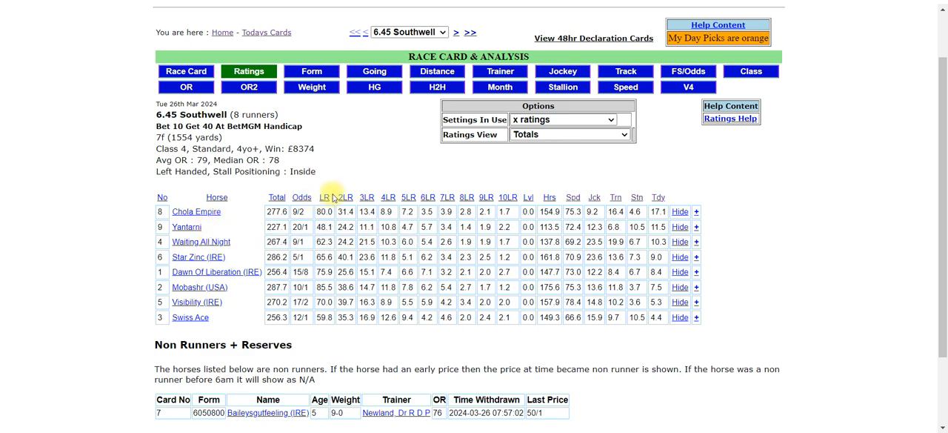
{"action": "left_click", "coordinate": [274, 199]}
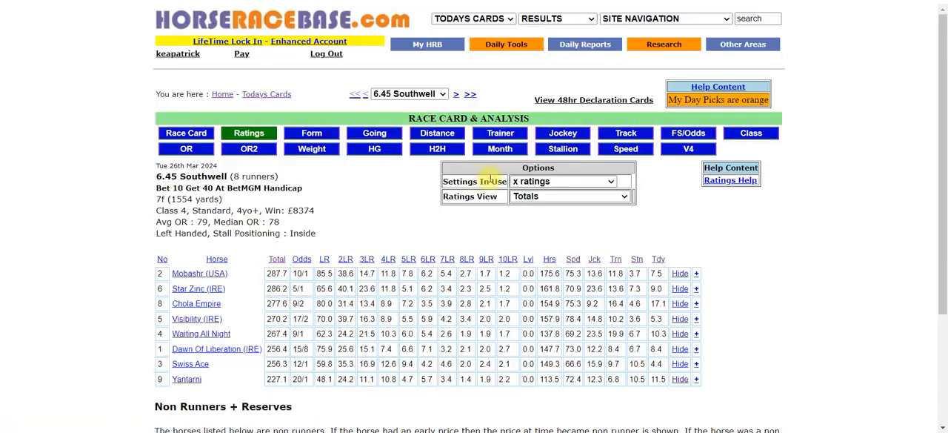
{"action": "scroll", "coordinate": [674, 148], "scroll_direction": "down", "scroll_amount": 1}
{"action": "scroll", "coordinate": [674, 148], "scroll_direction": "down", "scroll_amount": 1}
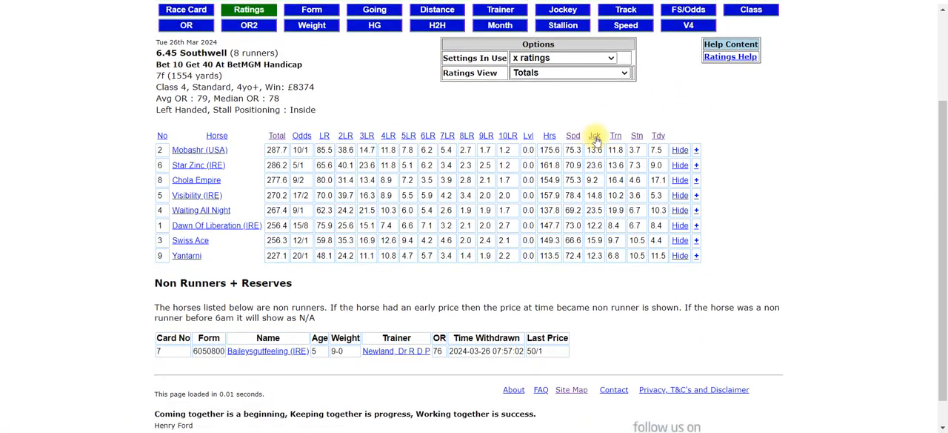